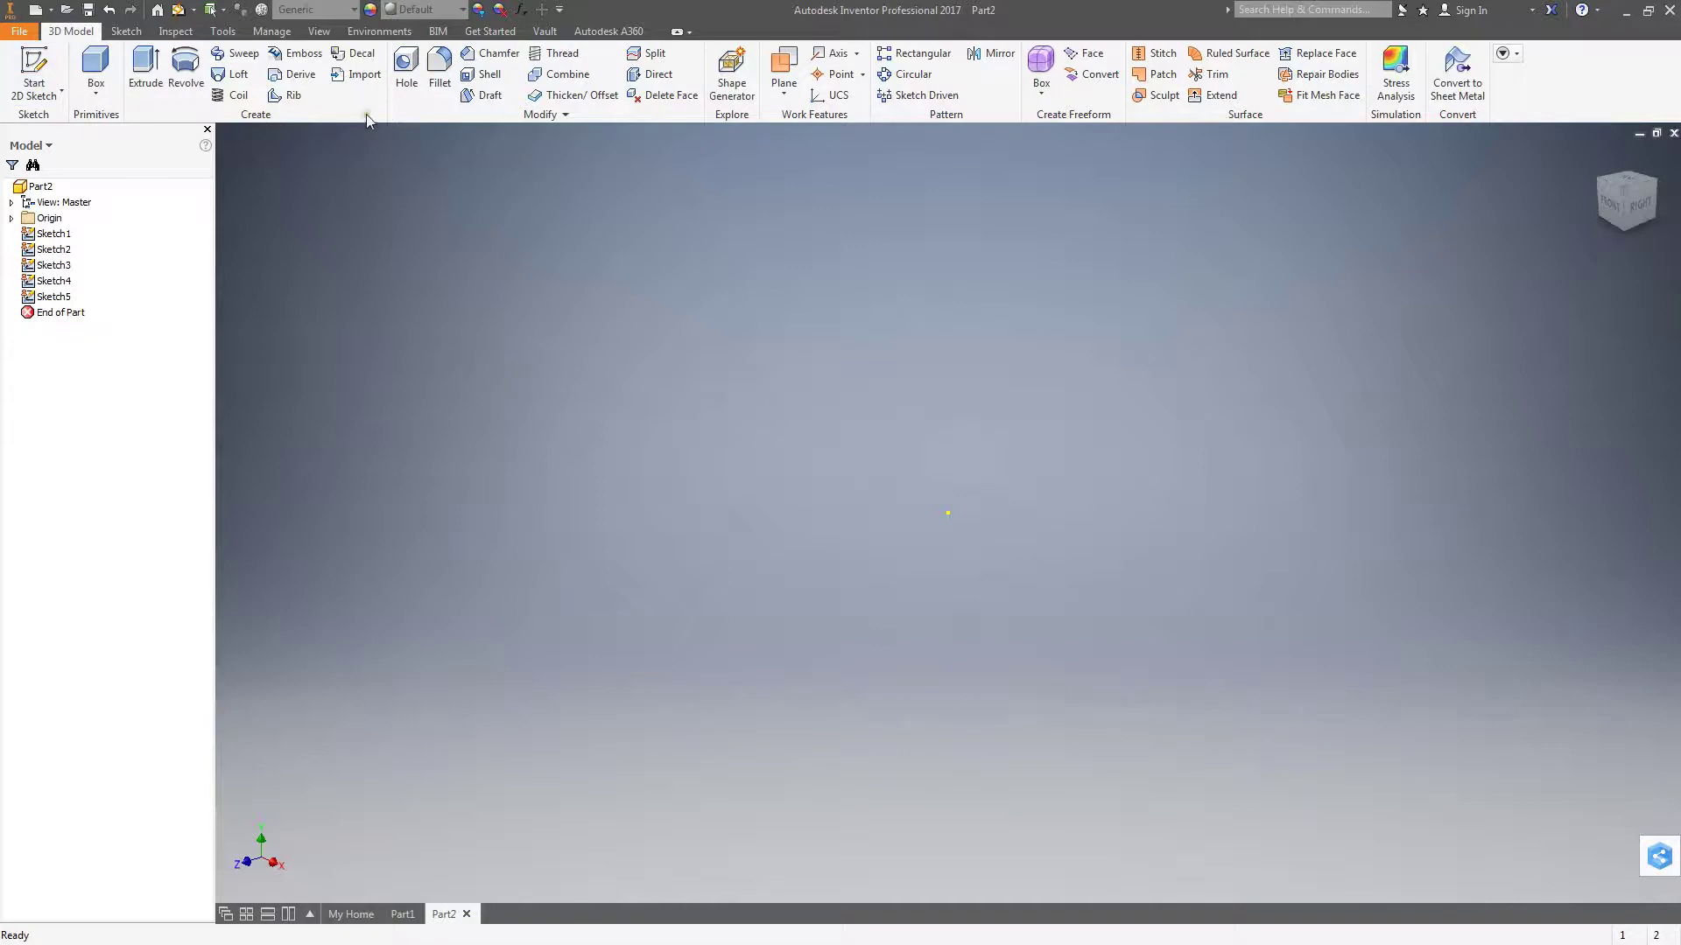
Start a 2D sketch on the YZ plane and draw a closed, slanted four-sided outline with a top edge about 0.53 in wide.
left_click(54, 92)
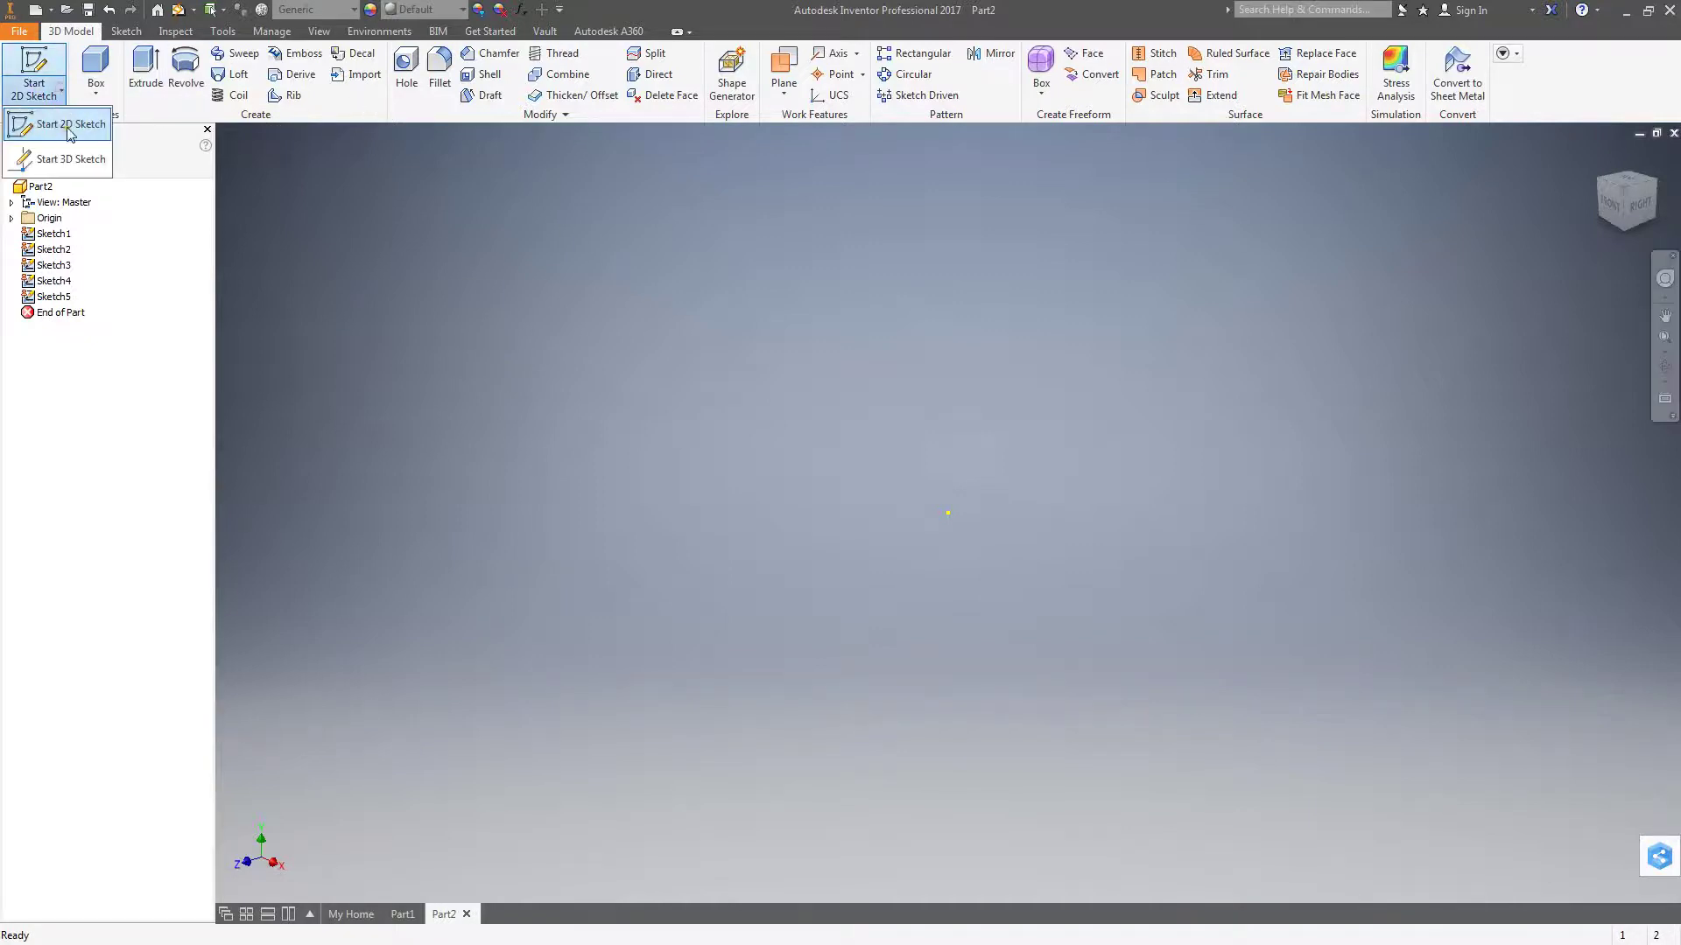
left_click(69, 125)
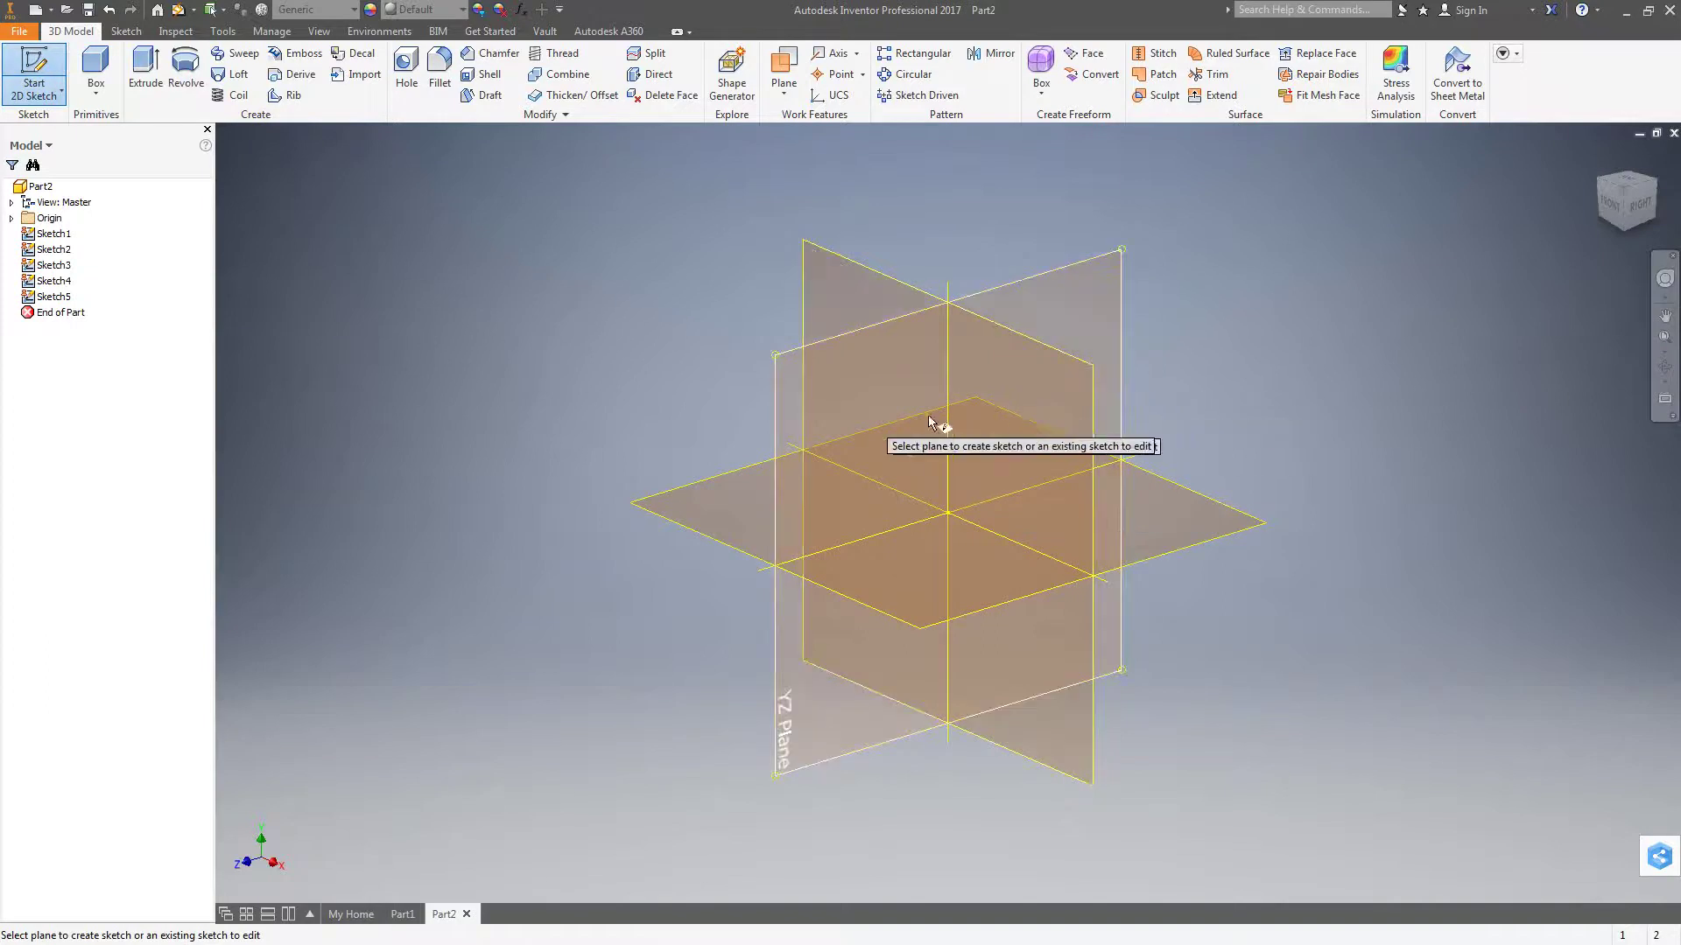
left_click(820, 394)
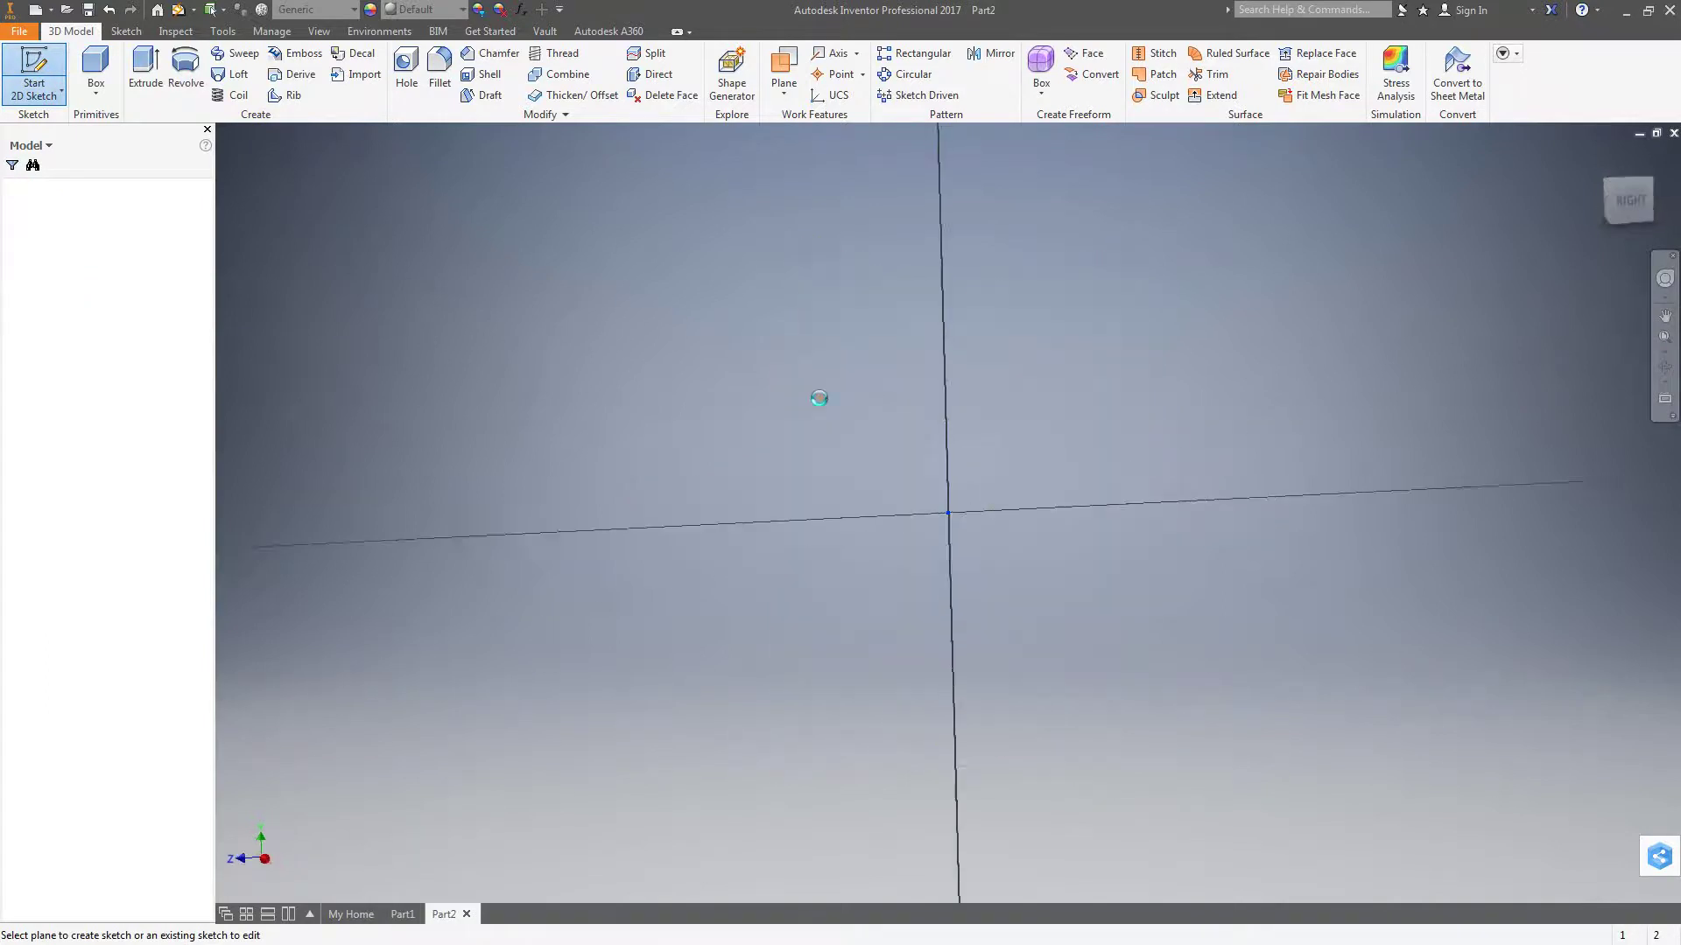
left_click(90, 69)
left_click(661, 512)
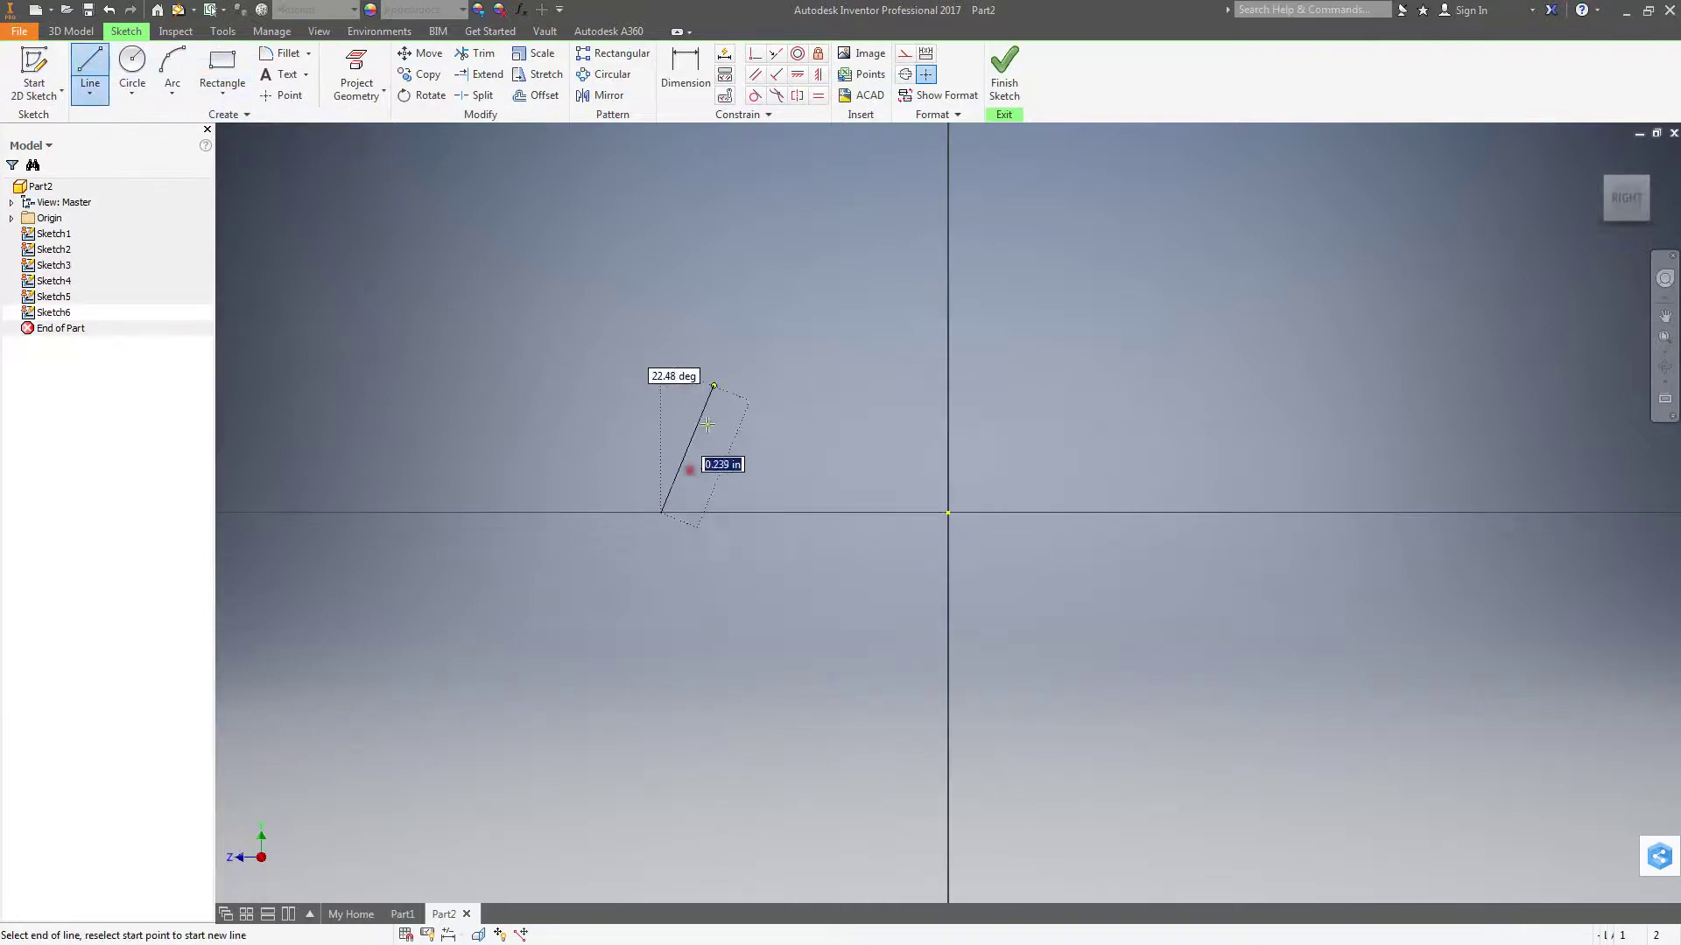
left_click(784, 254)
left_click(1088, 242)
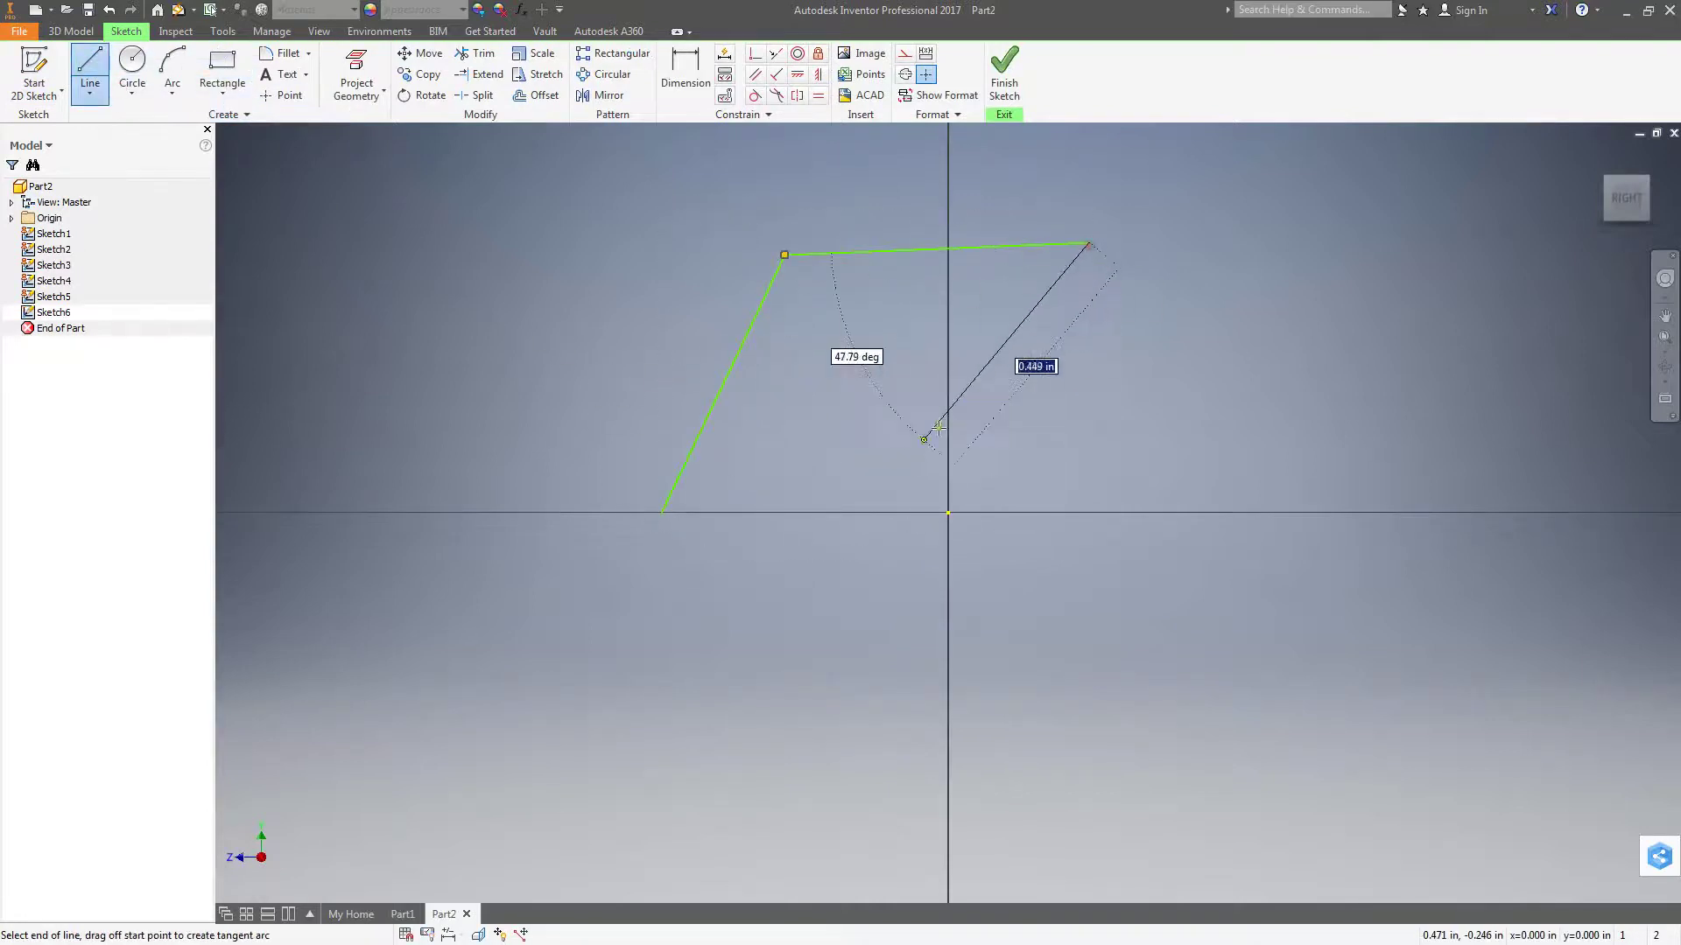
left_click(919, 507)
left_click(661, 512)
key("Escape")
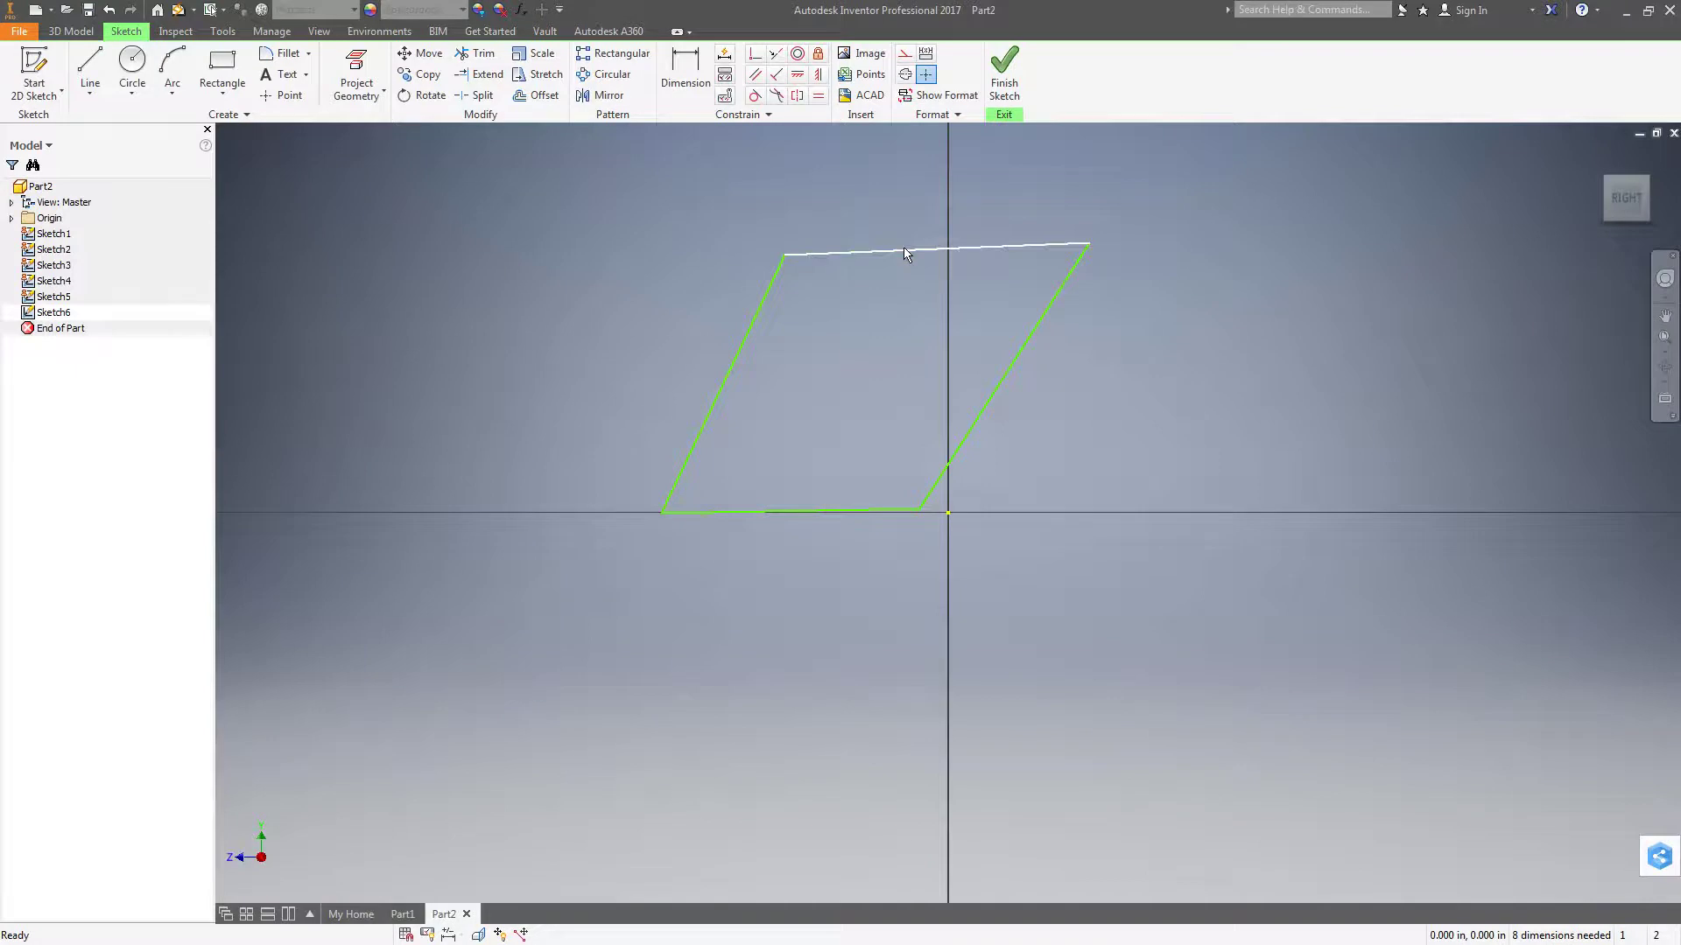
Dimension the outline's top edge horizontally and set its width to 0.50 in.
left_click(904, 250)
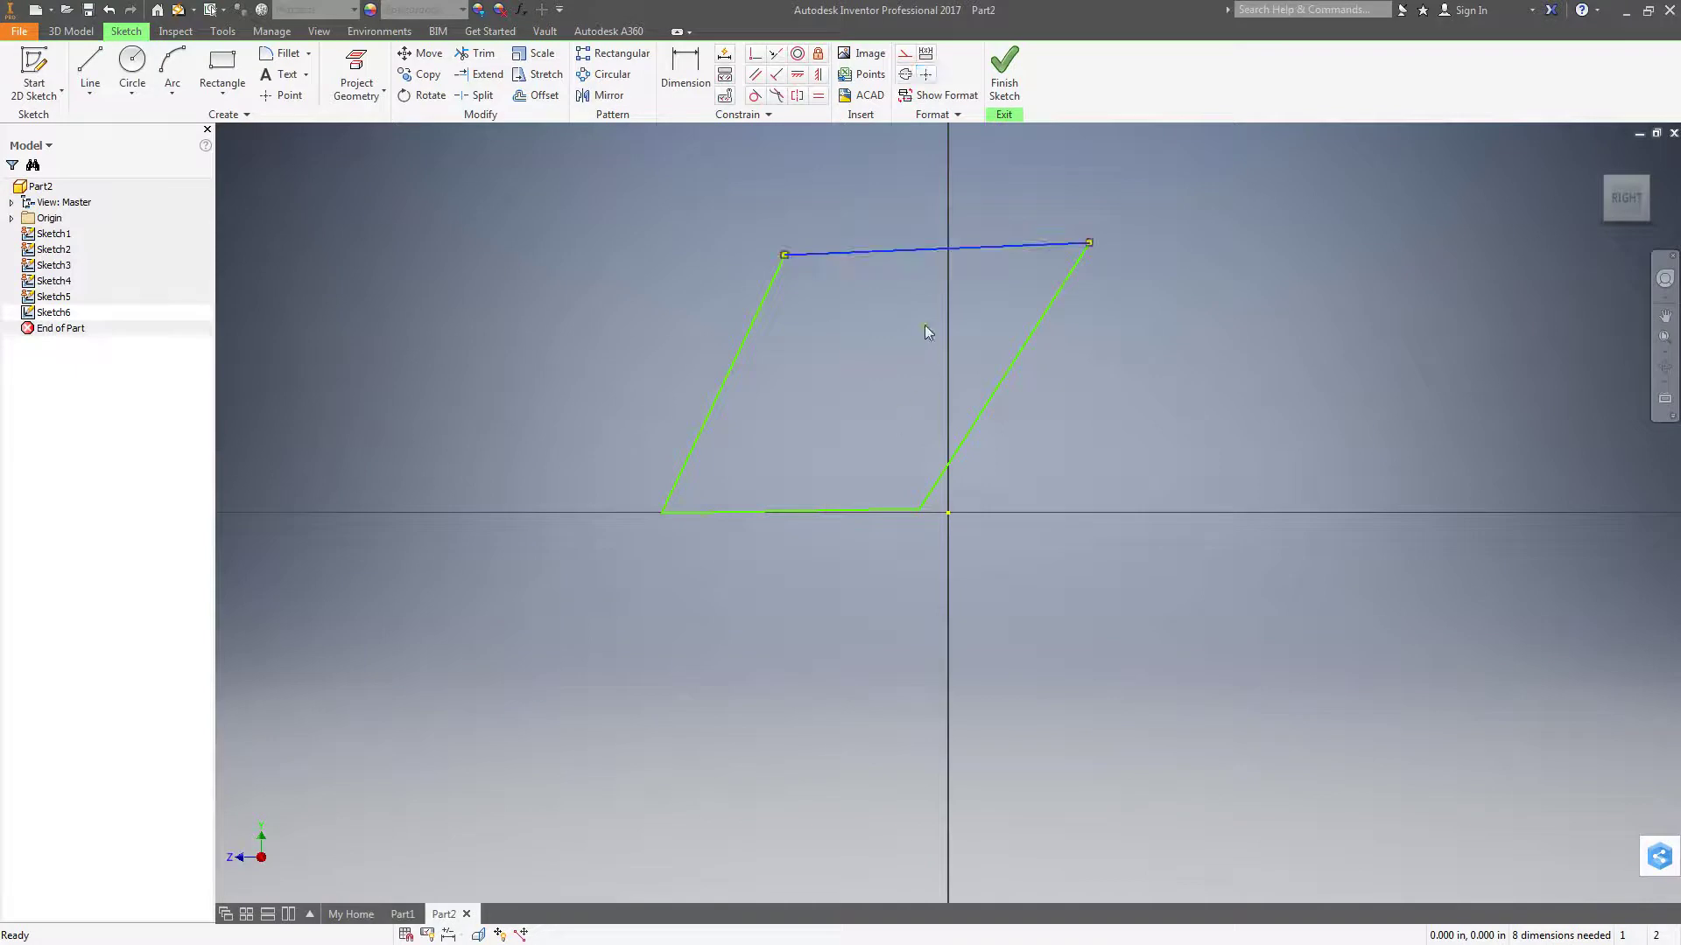
left_click(916, 245)
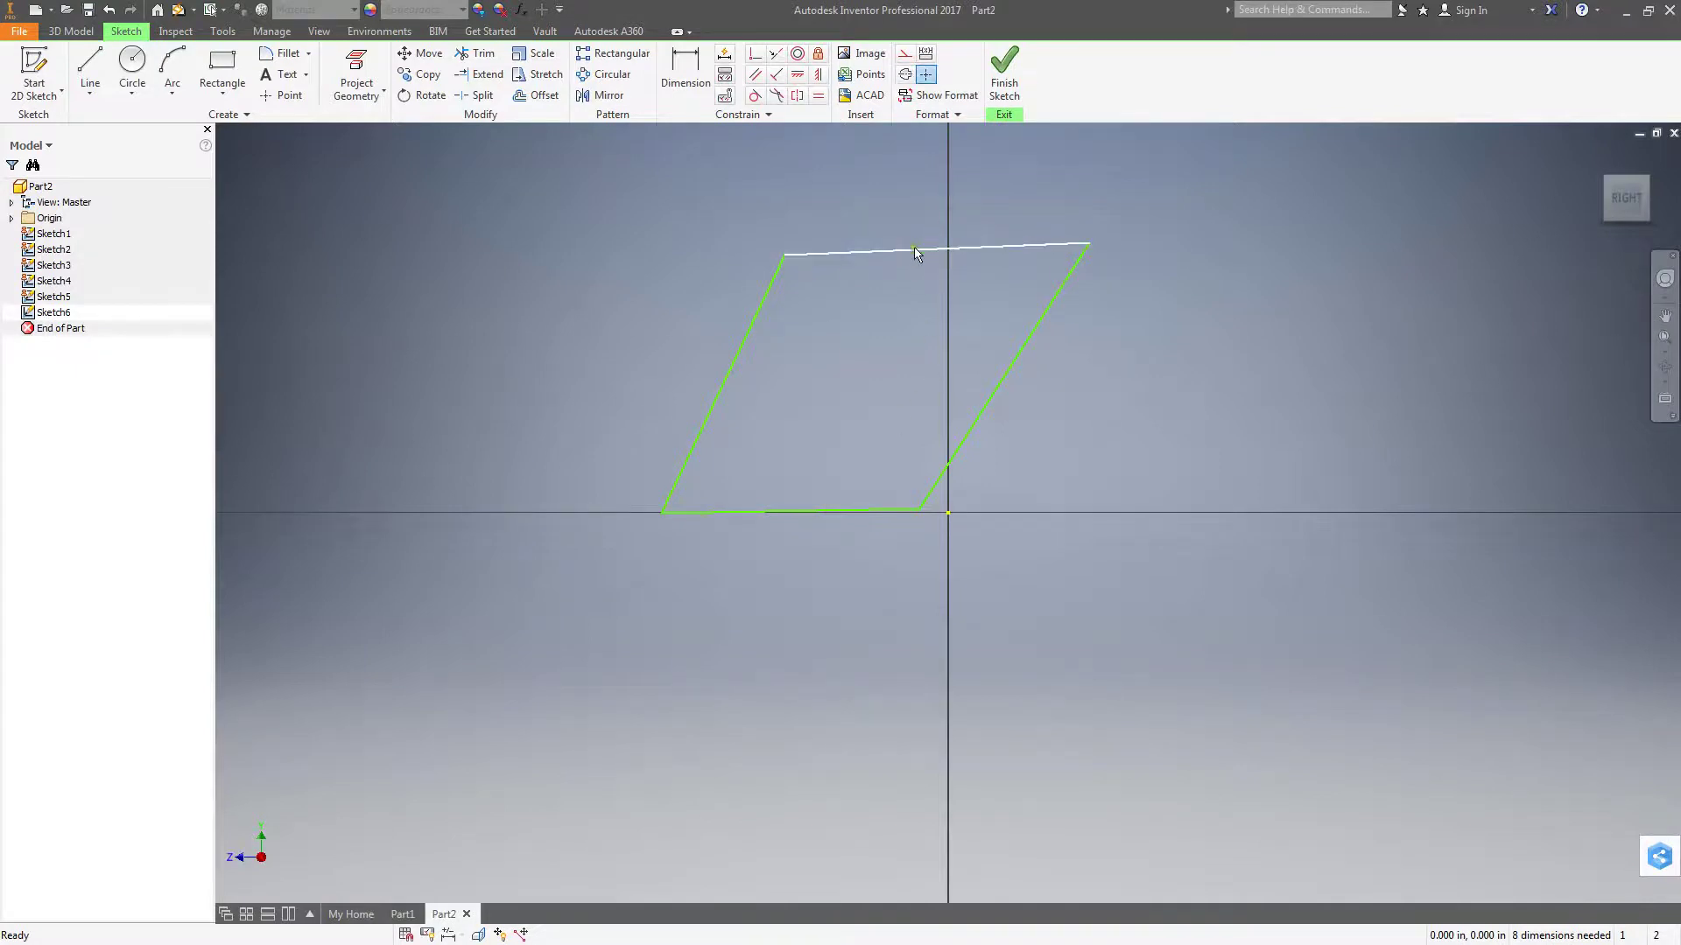
left_click(685, 68)
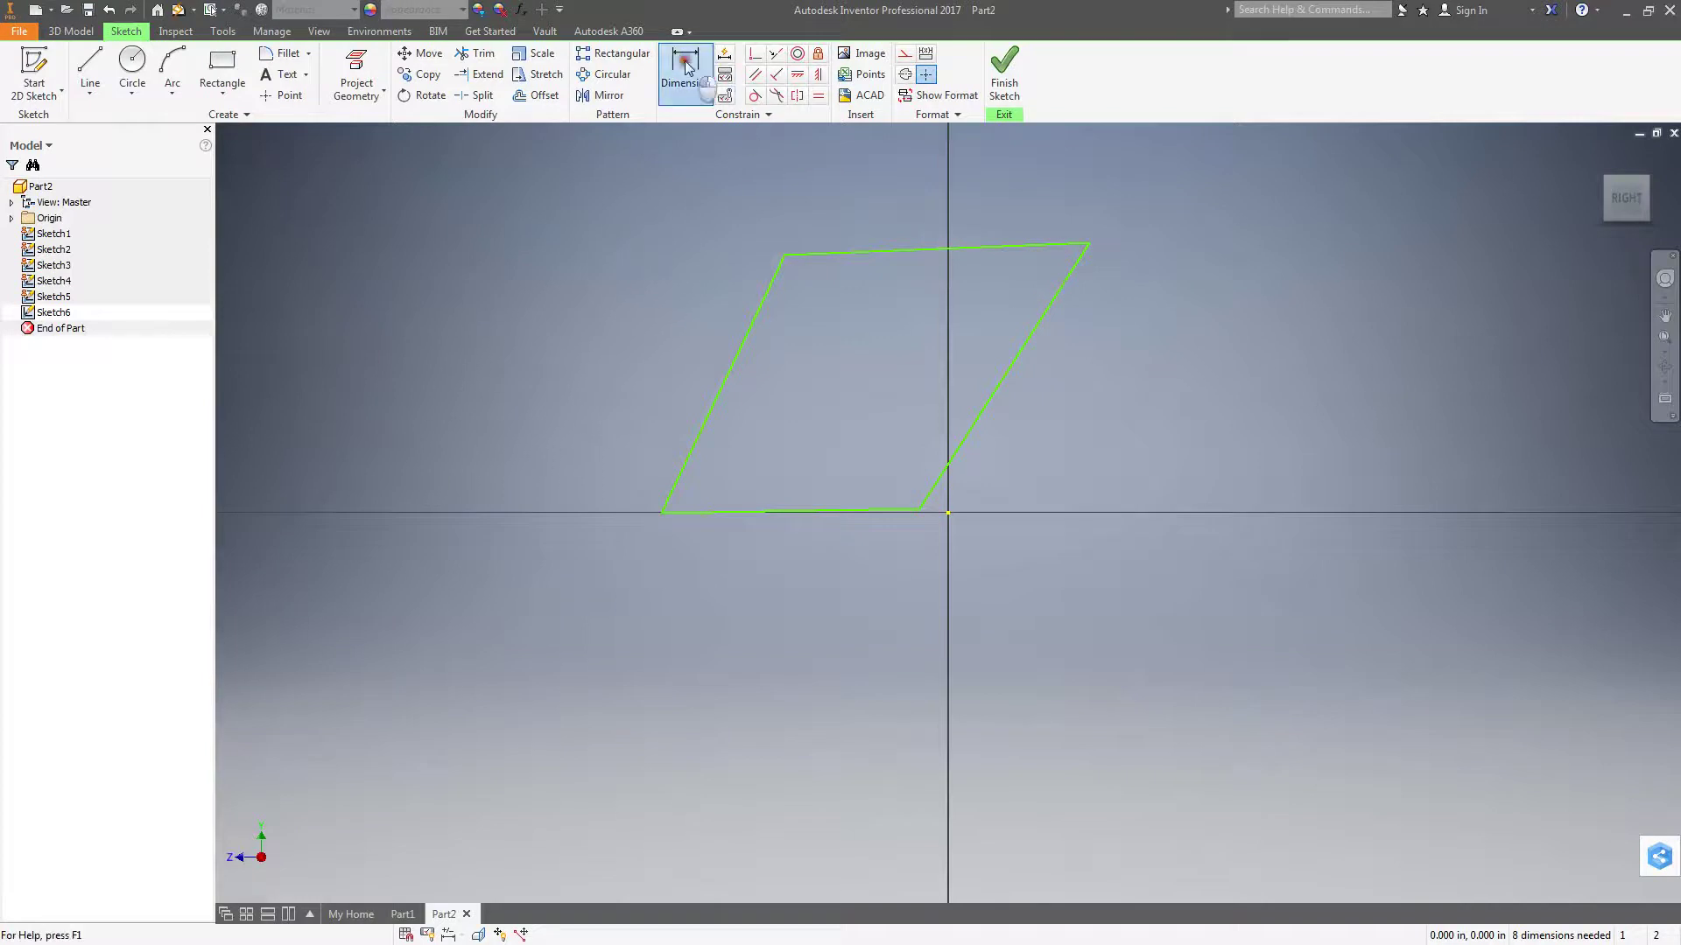
left_click(937, 247)
left_click(933, 210)
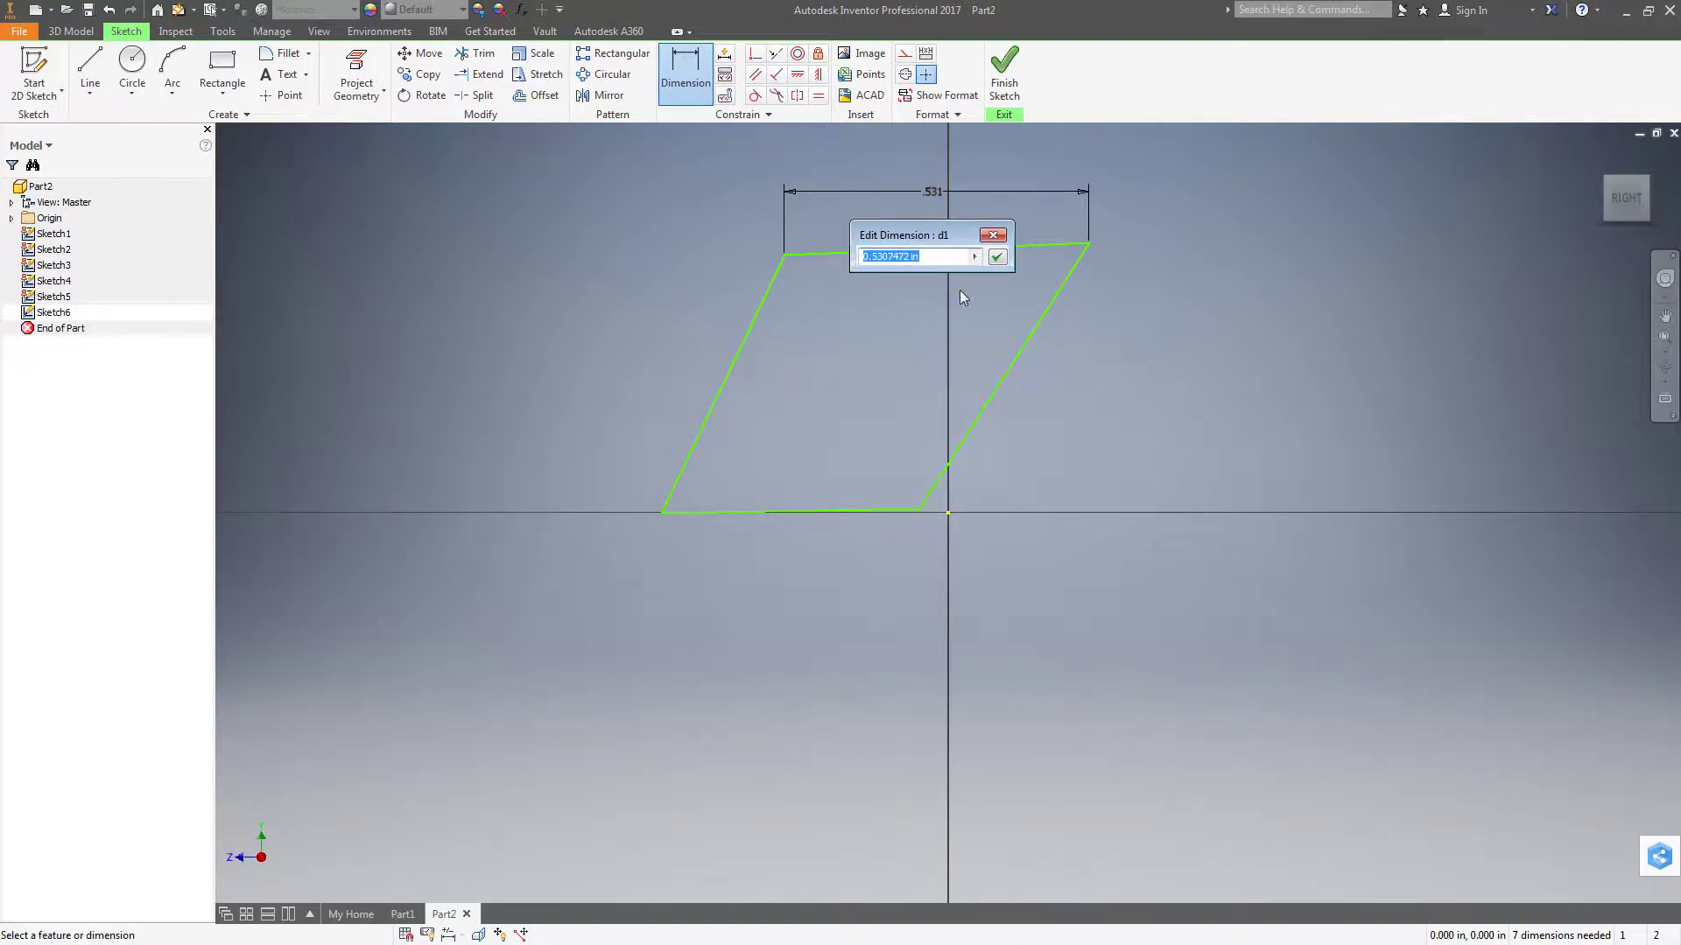
type(".60")
key("BackSpace")
key("BackSpace")
type("50")
key("Return")
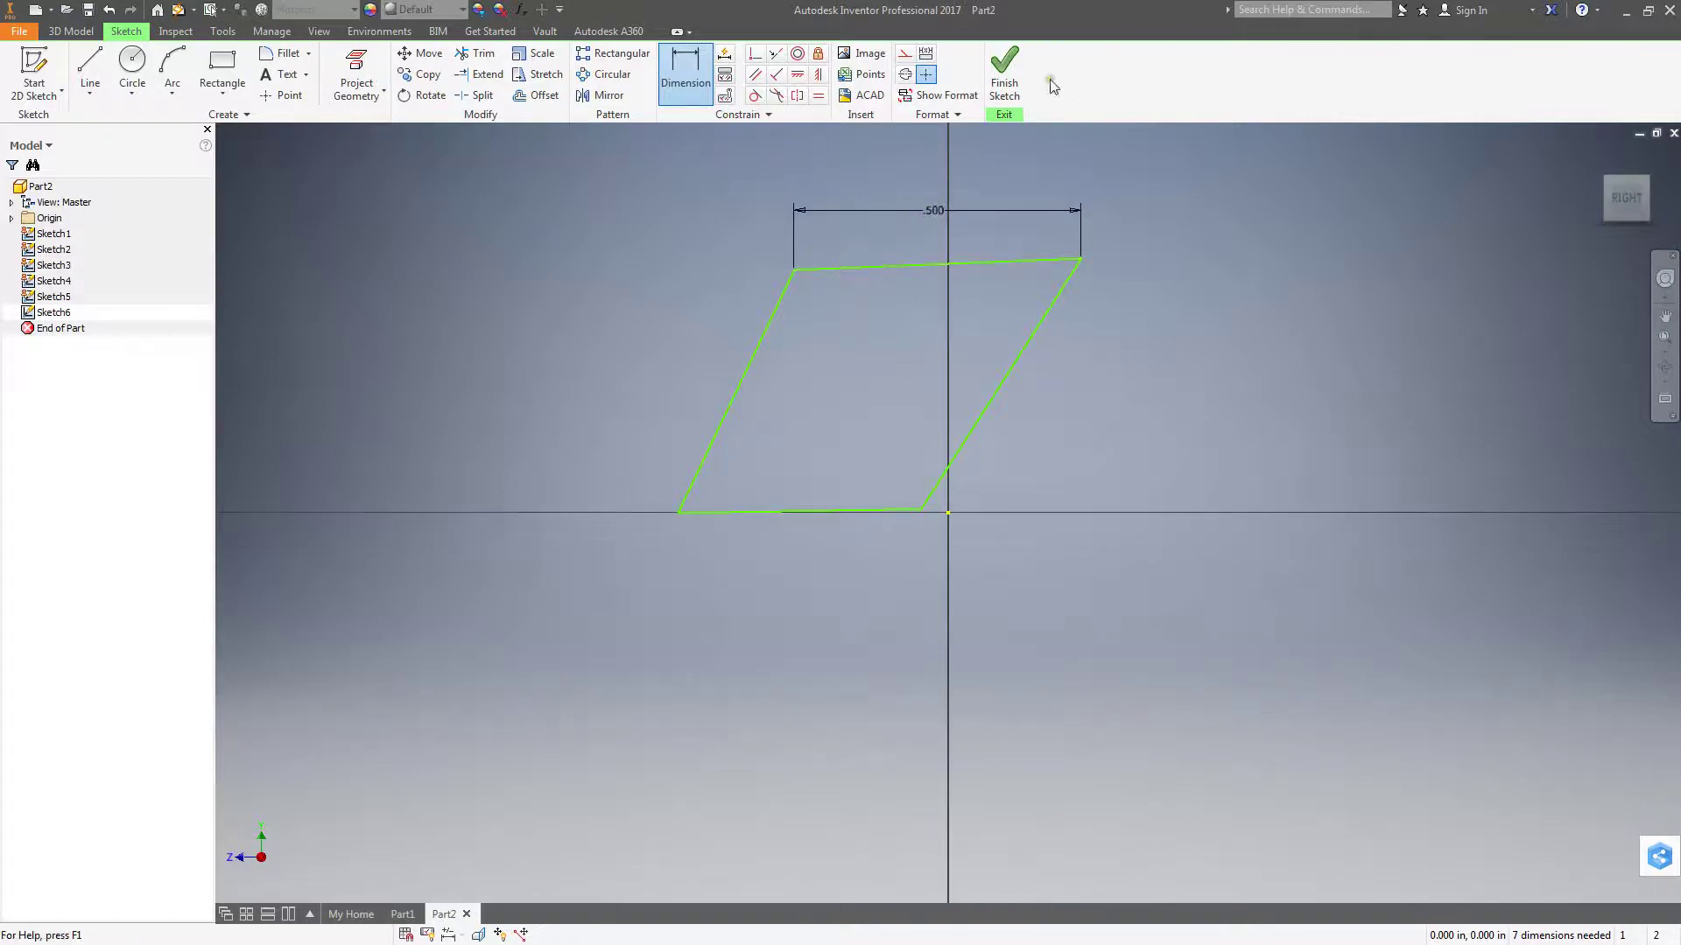
Finish the sketch and reopen the four-sided outline for editing.
left_click(1004, 72)
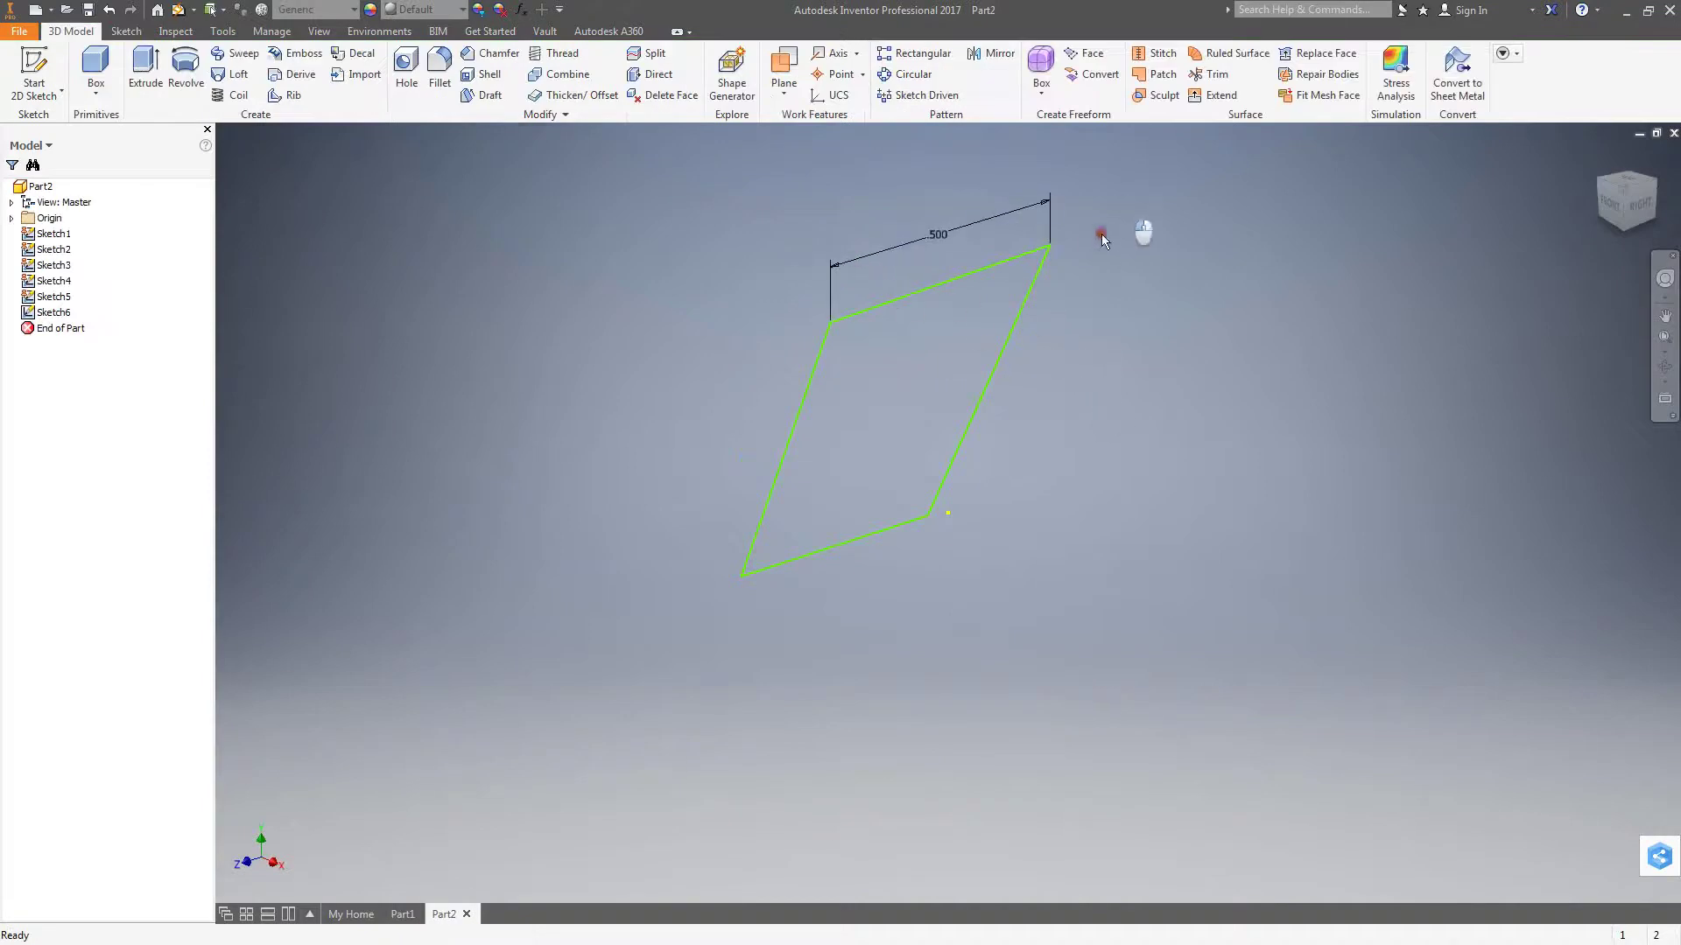
left_click(945, 282)
left_click(887, 376)
left_click(932, 287)
double_click(931, 337)
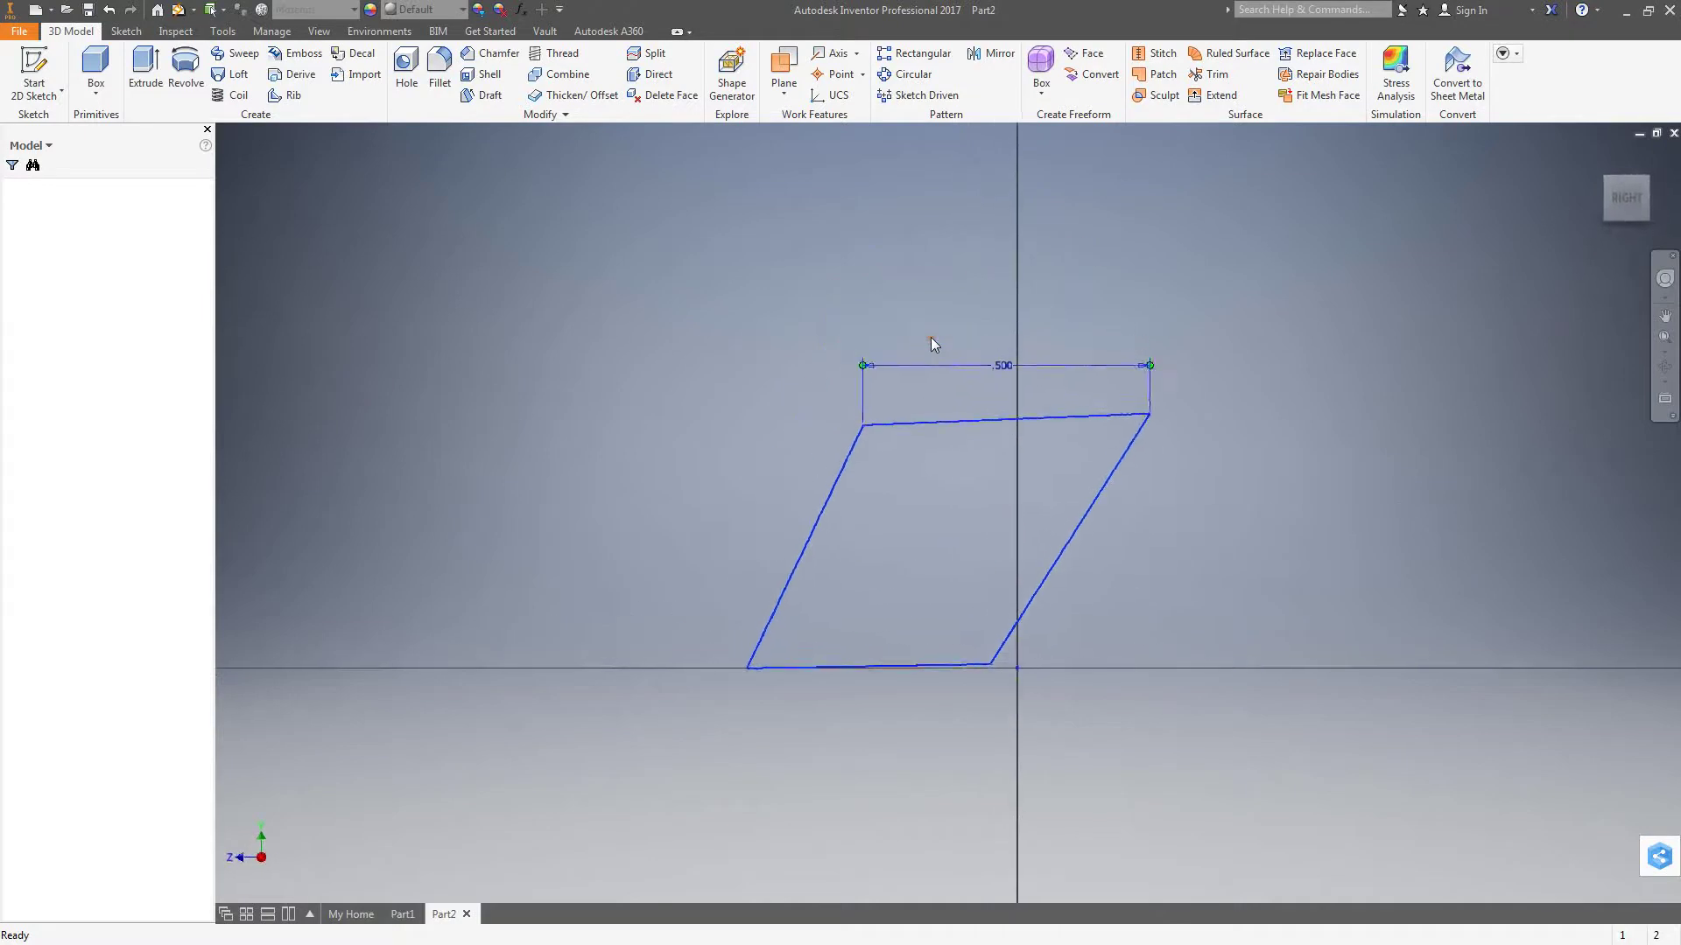
Try selecting the outline with enclosing and crossing selection windows, and clear the selection.
mouse_move(1266, 755)
left_mouse_down()
mouse_move(988, 562)
mouse_move(717, 336)
mouse_move(1392, 491)
mouse_move(1553, 475)
mouse_move(1596, 432)
mouse_move(1550, 441)
mouse_move(628, 328)
left_mouse_up()
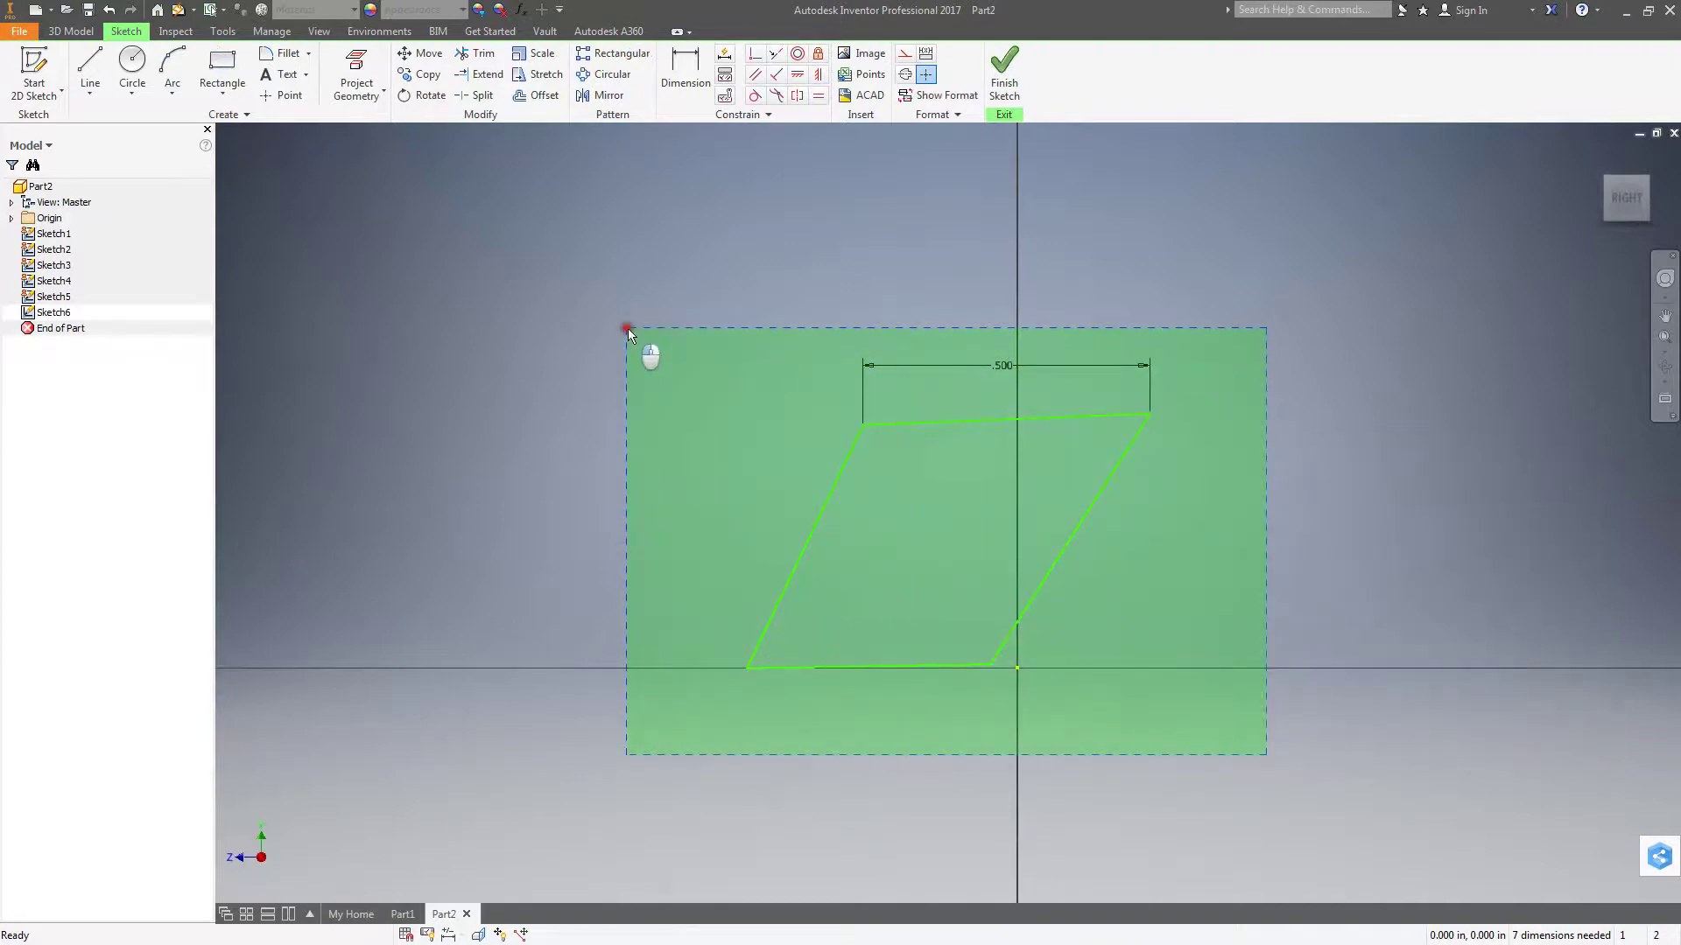
left_click_drag(696, 329, 1093, 345)
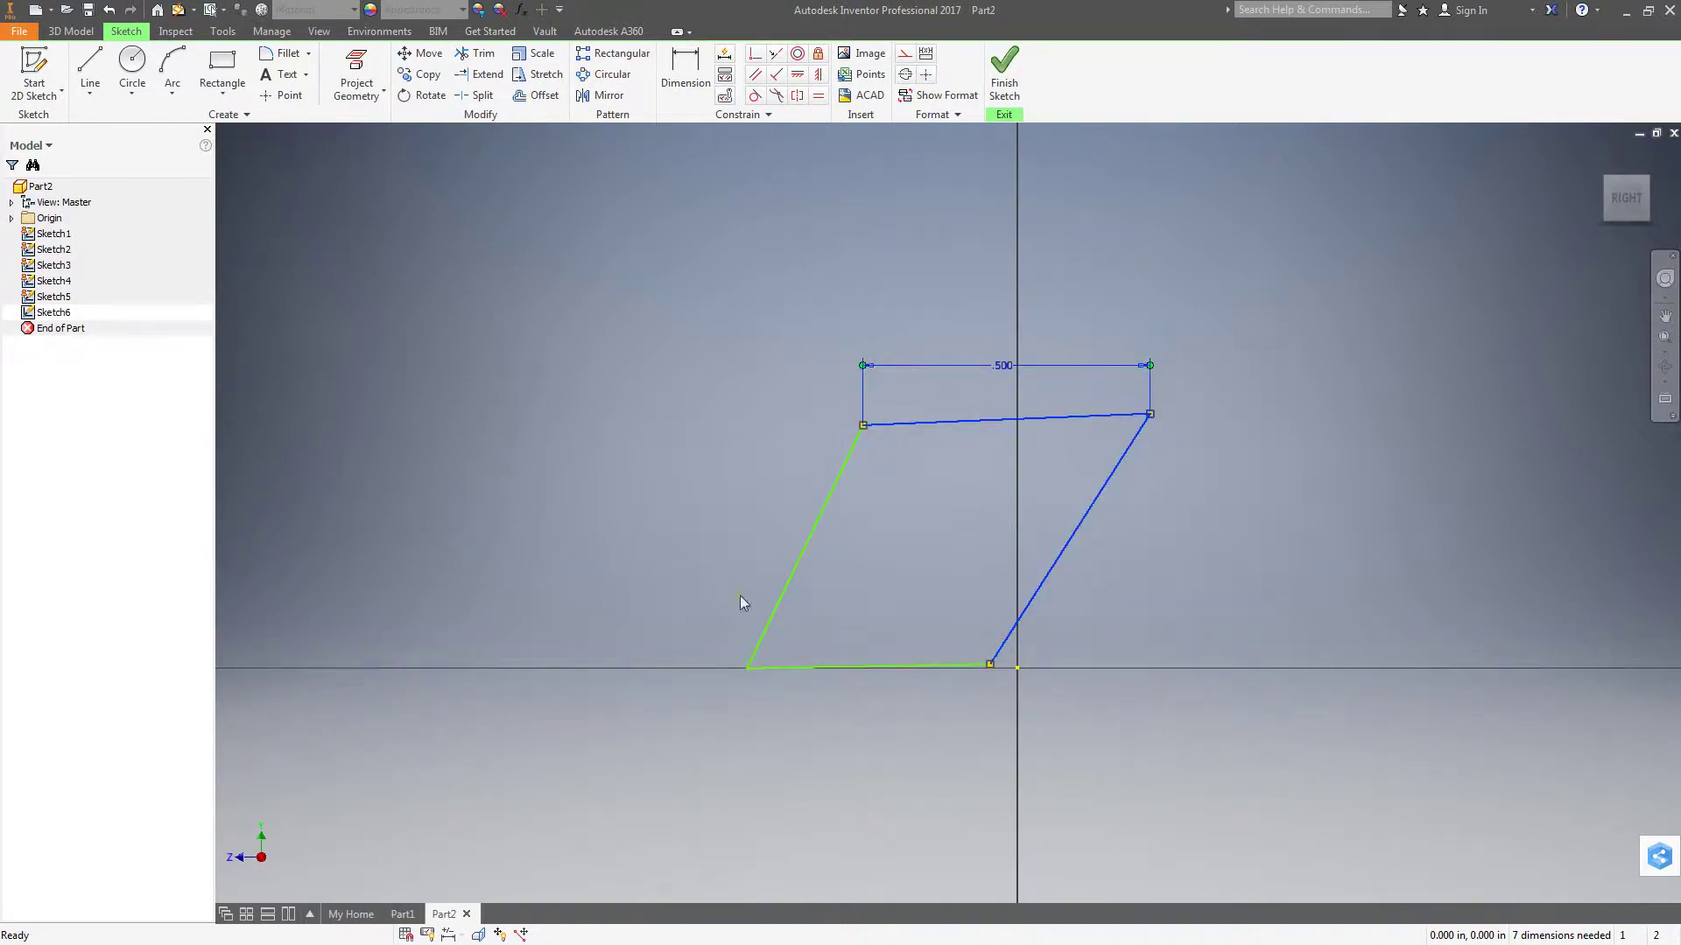
mouse_move(660, 730)
left_mouse_down()
mouse_move(695, 686)
mouse_move(922, 567)
left_mouse_up()
left_click_drag(680, 719, 936, 532)
left_click_drag(676, 725, 1274, 344)
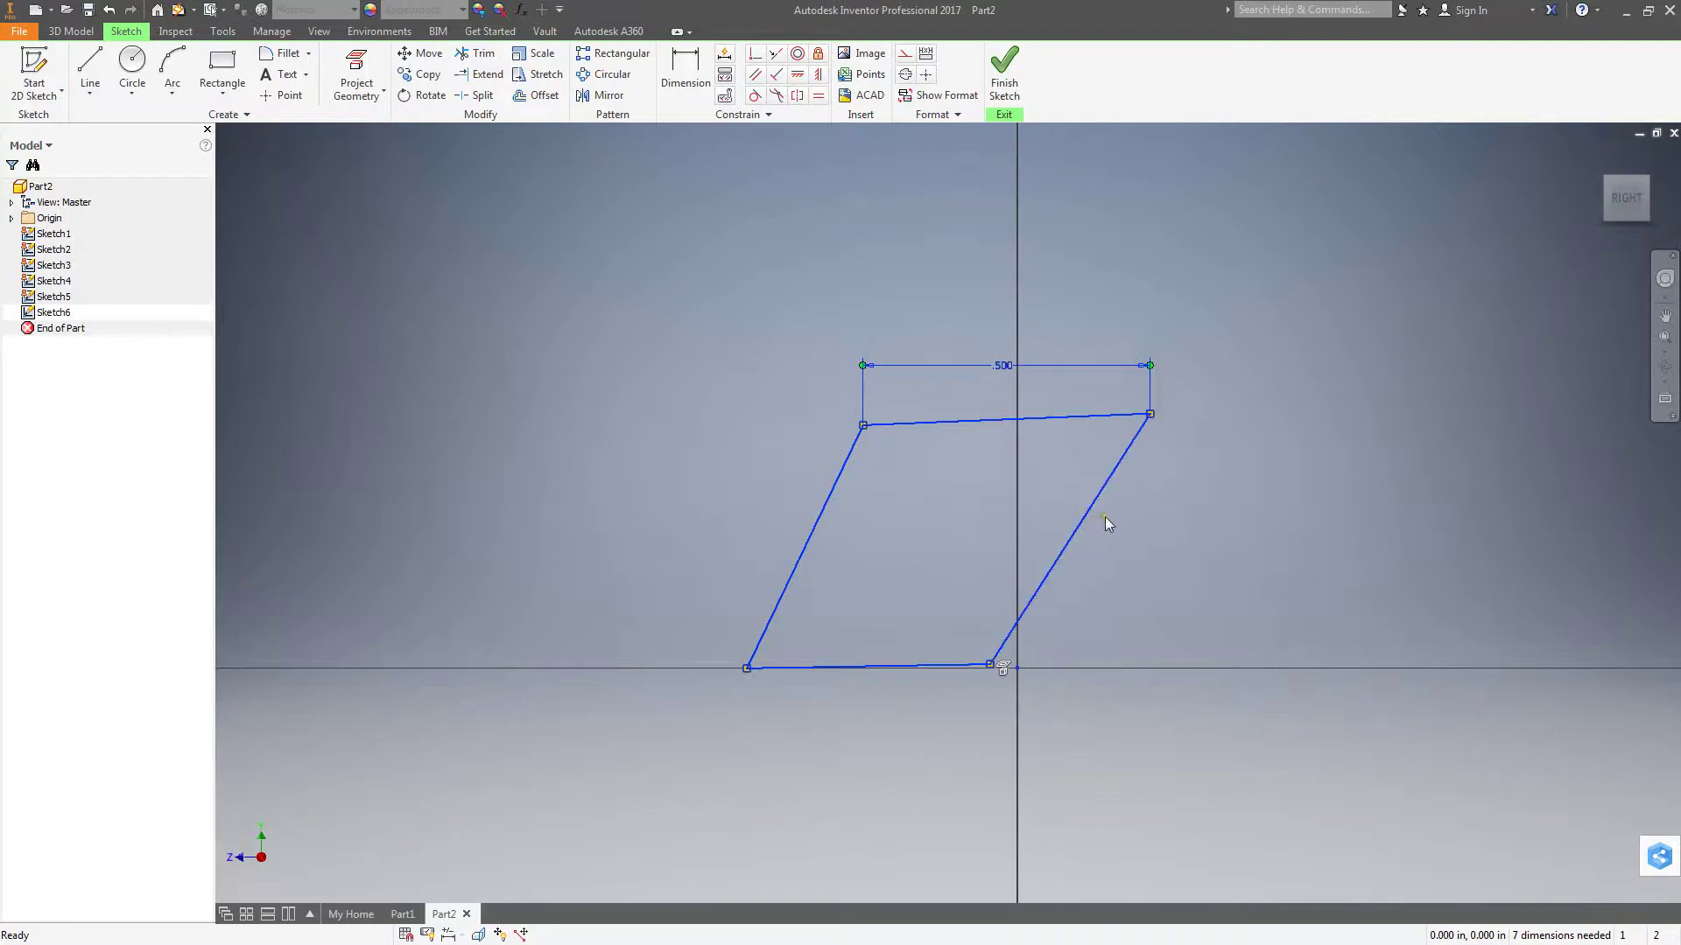
left_click(1131, 508)
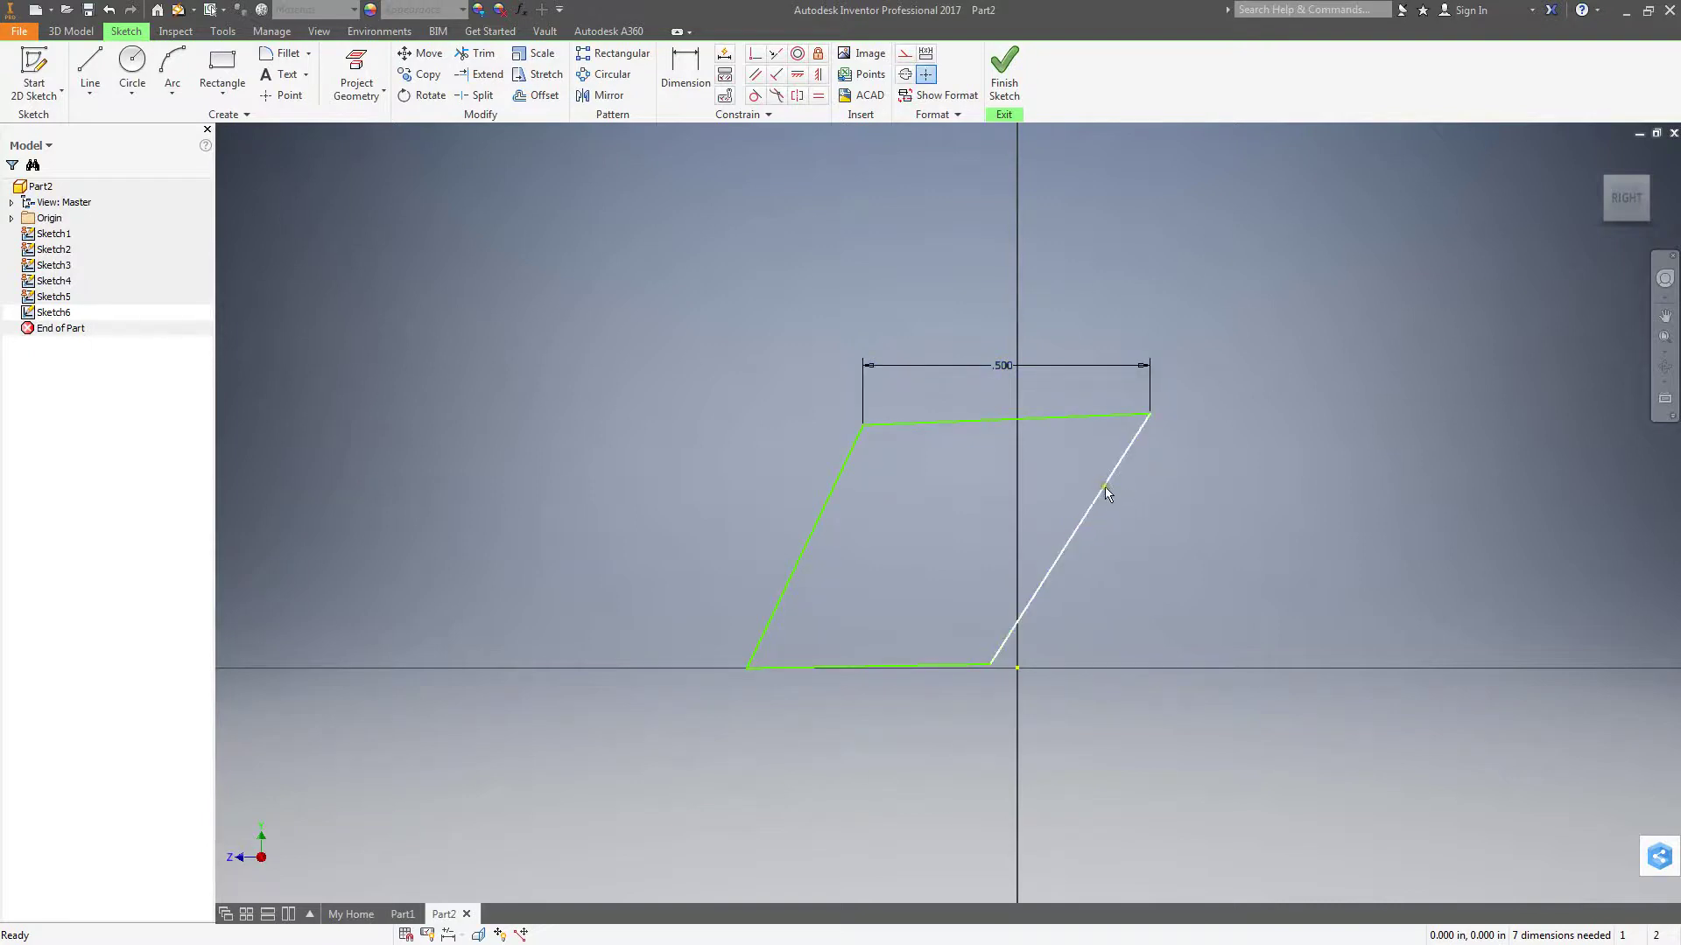
Delete the outline's top edge and its horizontal width dimension.
left_click(1110, 416)
key("Delete")
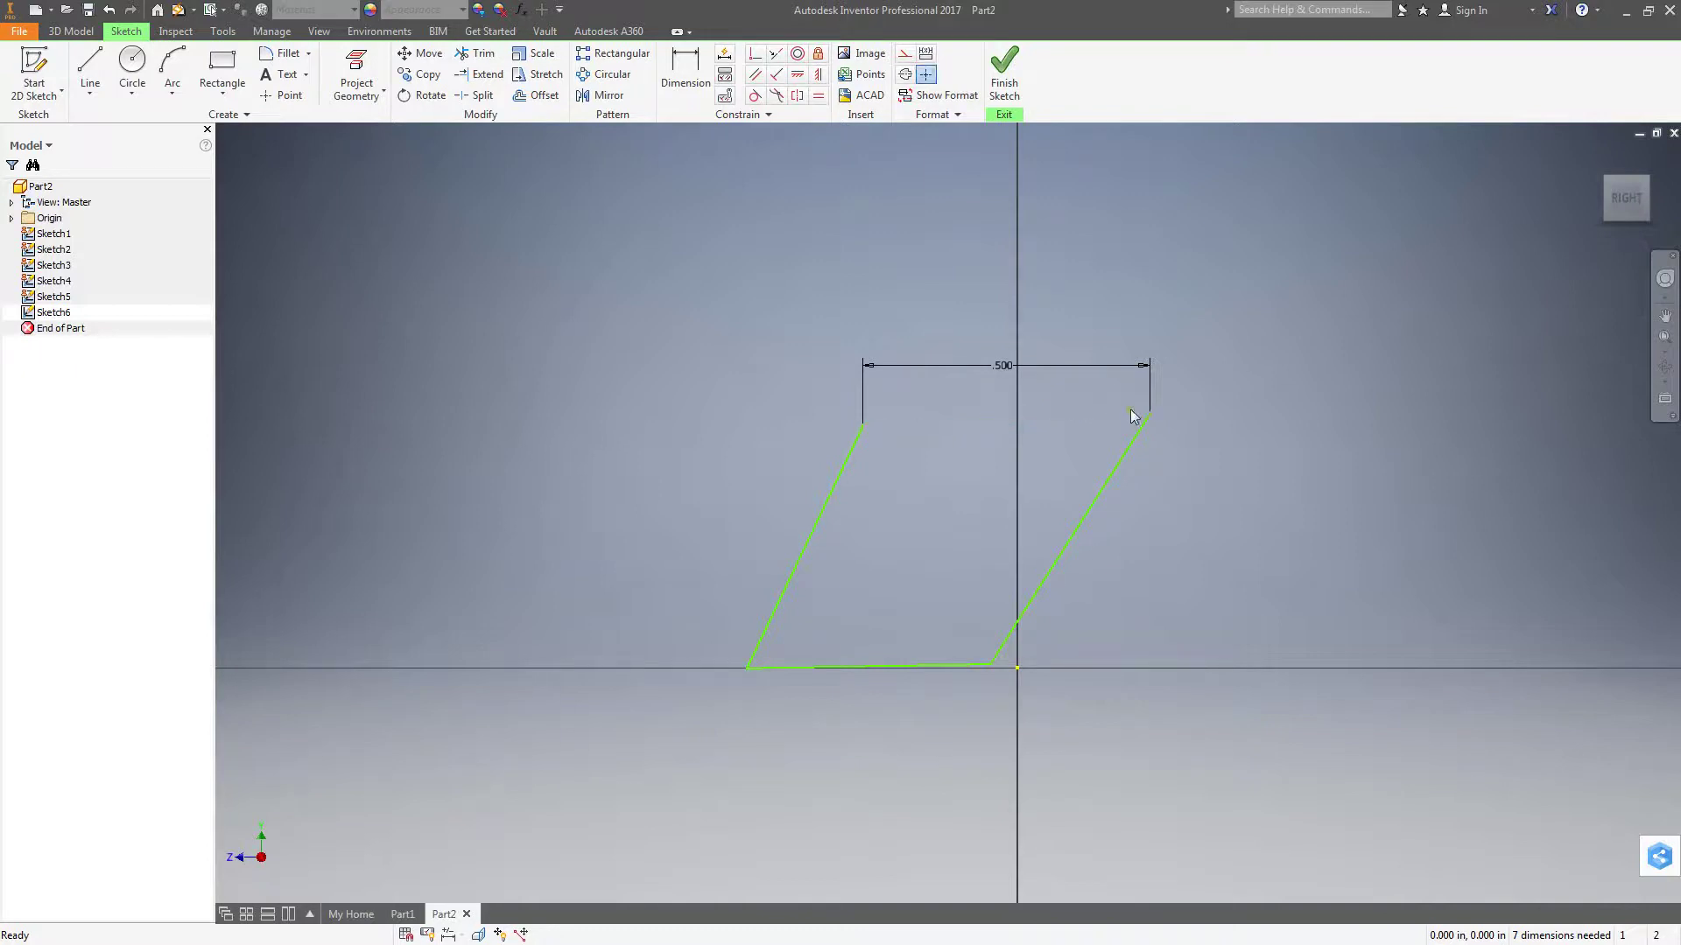
left_click(1125, 365)
key("Delete")
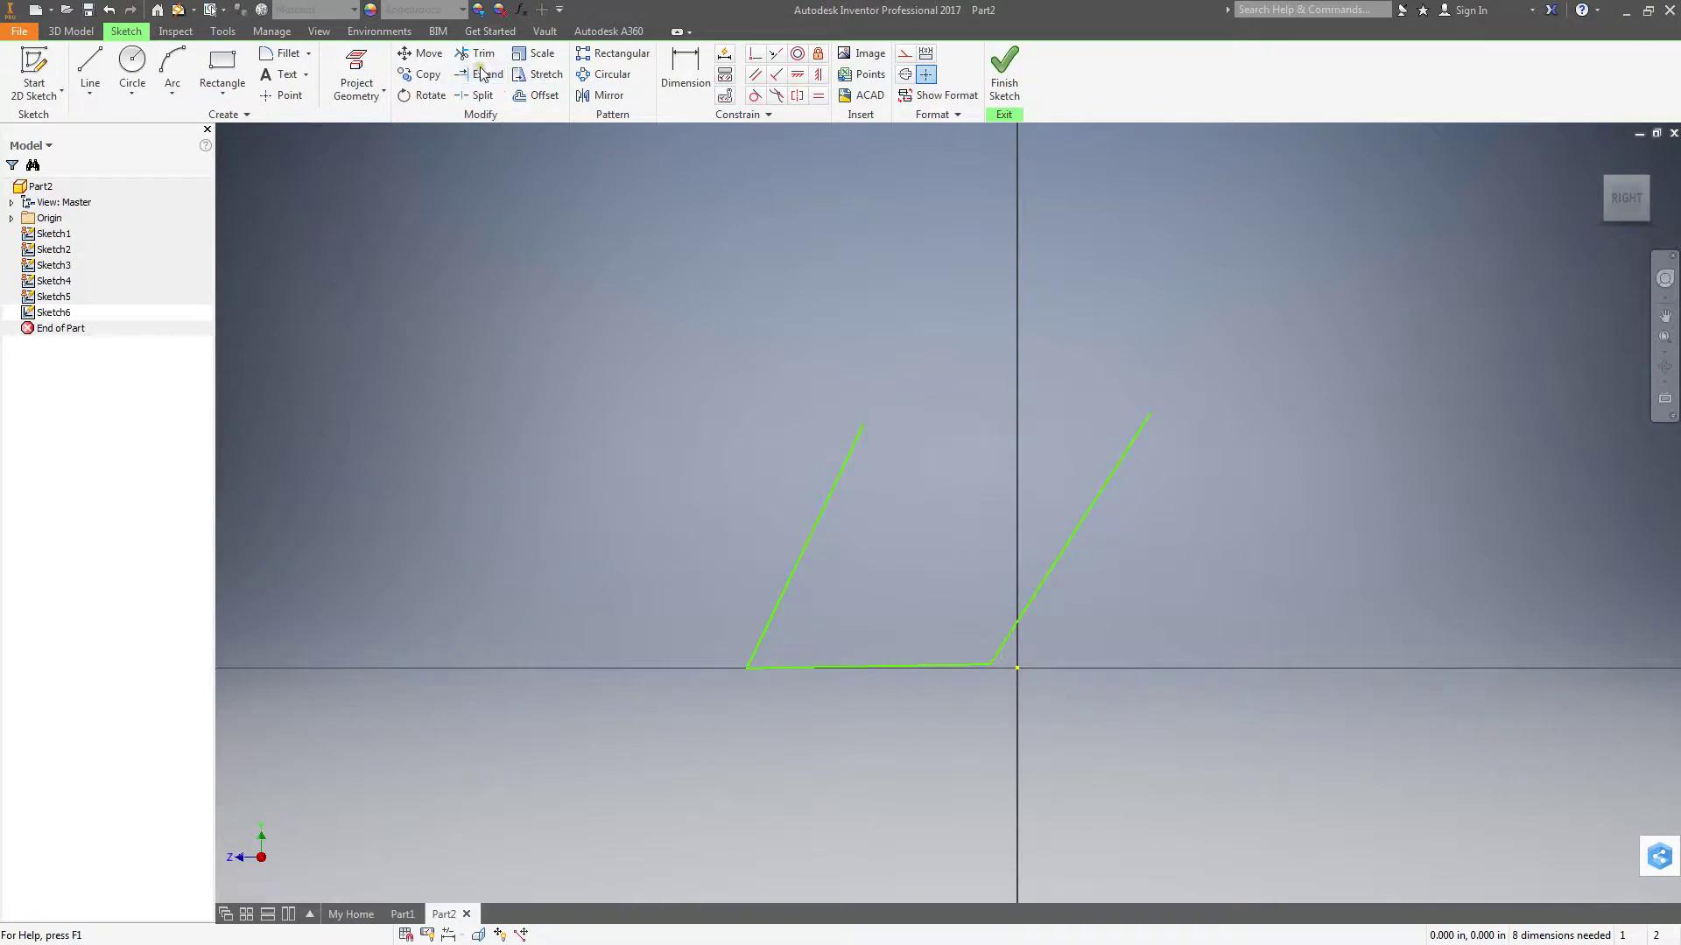
Move the outline's lower-left corner inward along the horizontal axis to shorten the base, and clear the selection.
left_click(840, 480)
left_click_drag(747, 667, 808, 766)
left_click_drag(765, 672, 786, 696)
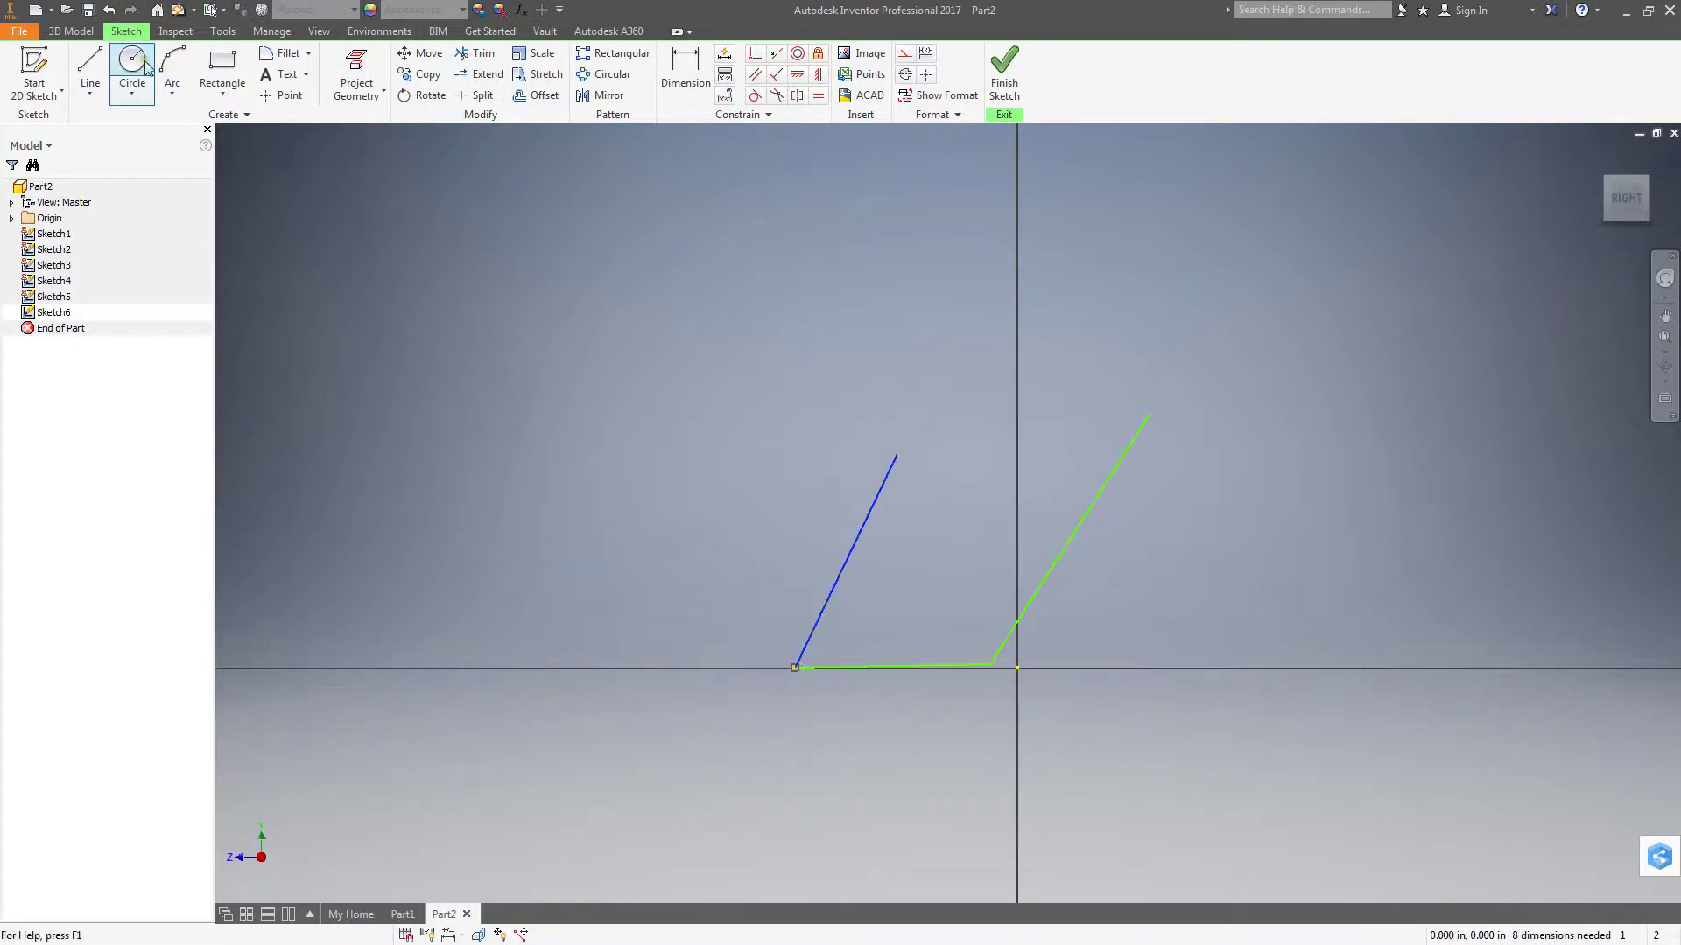
left_click(968, 477)
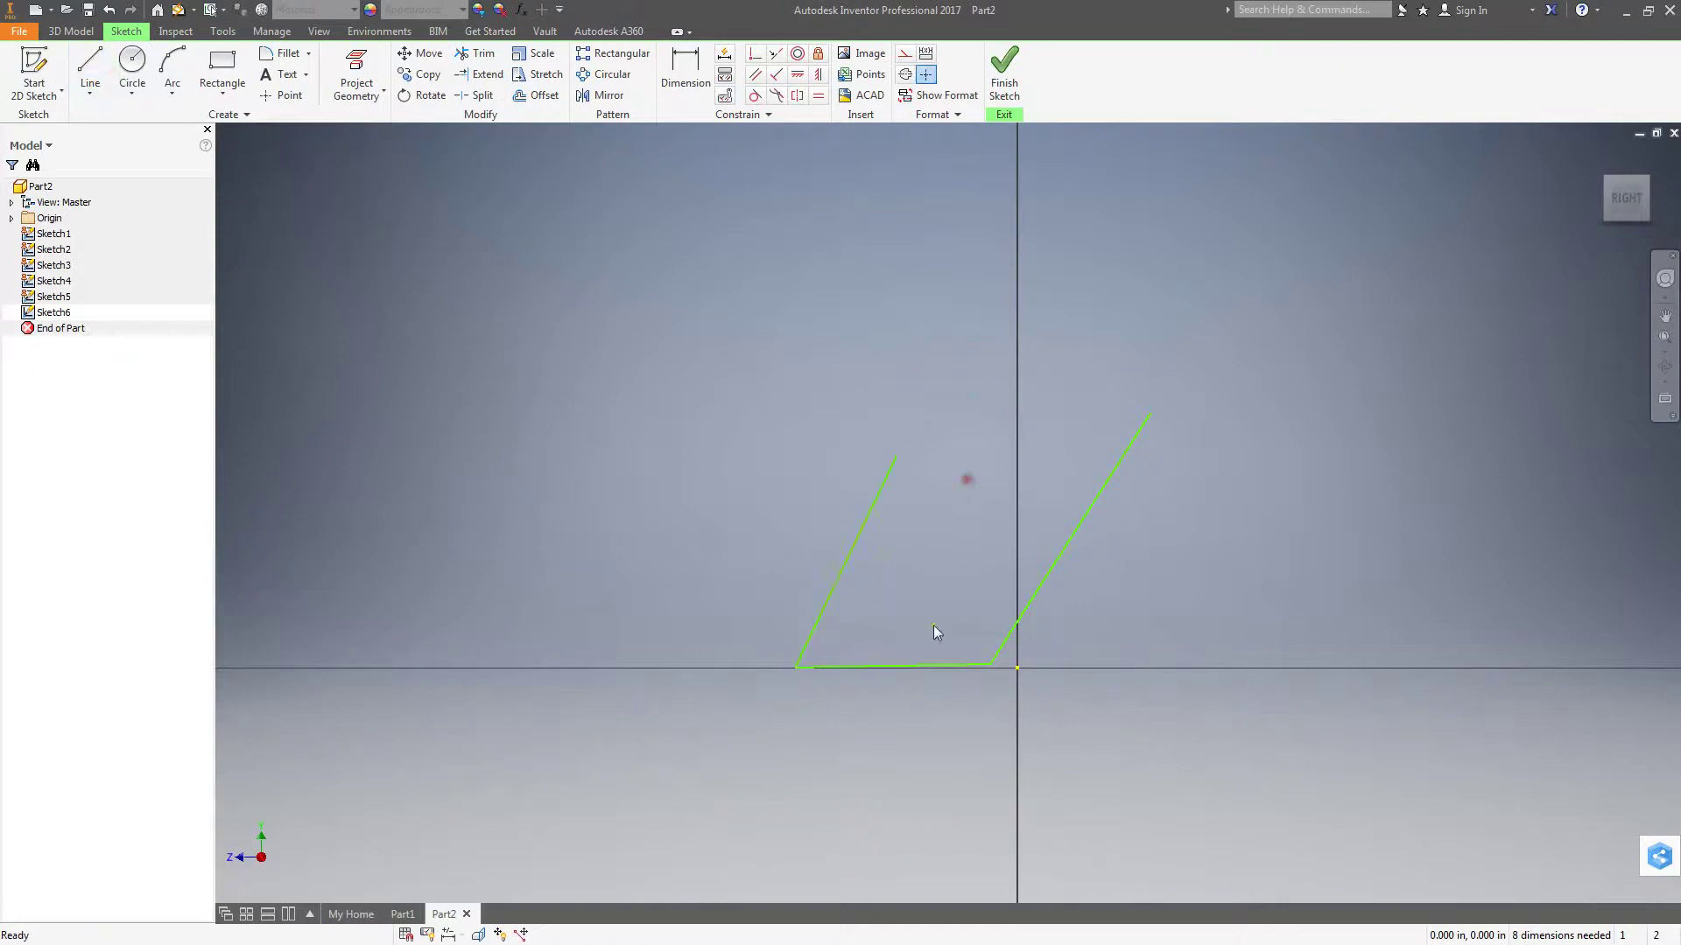
Draw a diagonal line from the upper left of the outline down across its left edge and base.
left_click(91, 98)
left_click(91, 98)
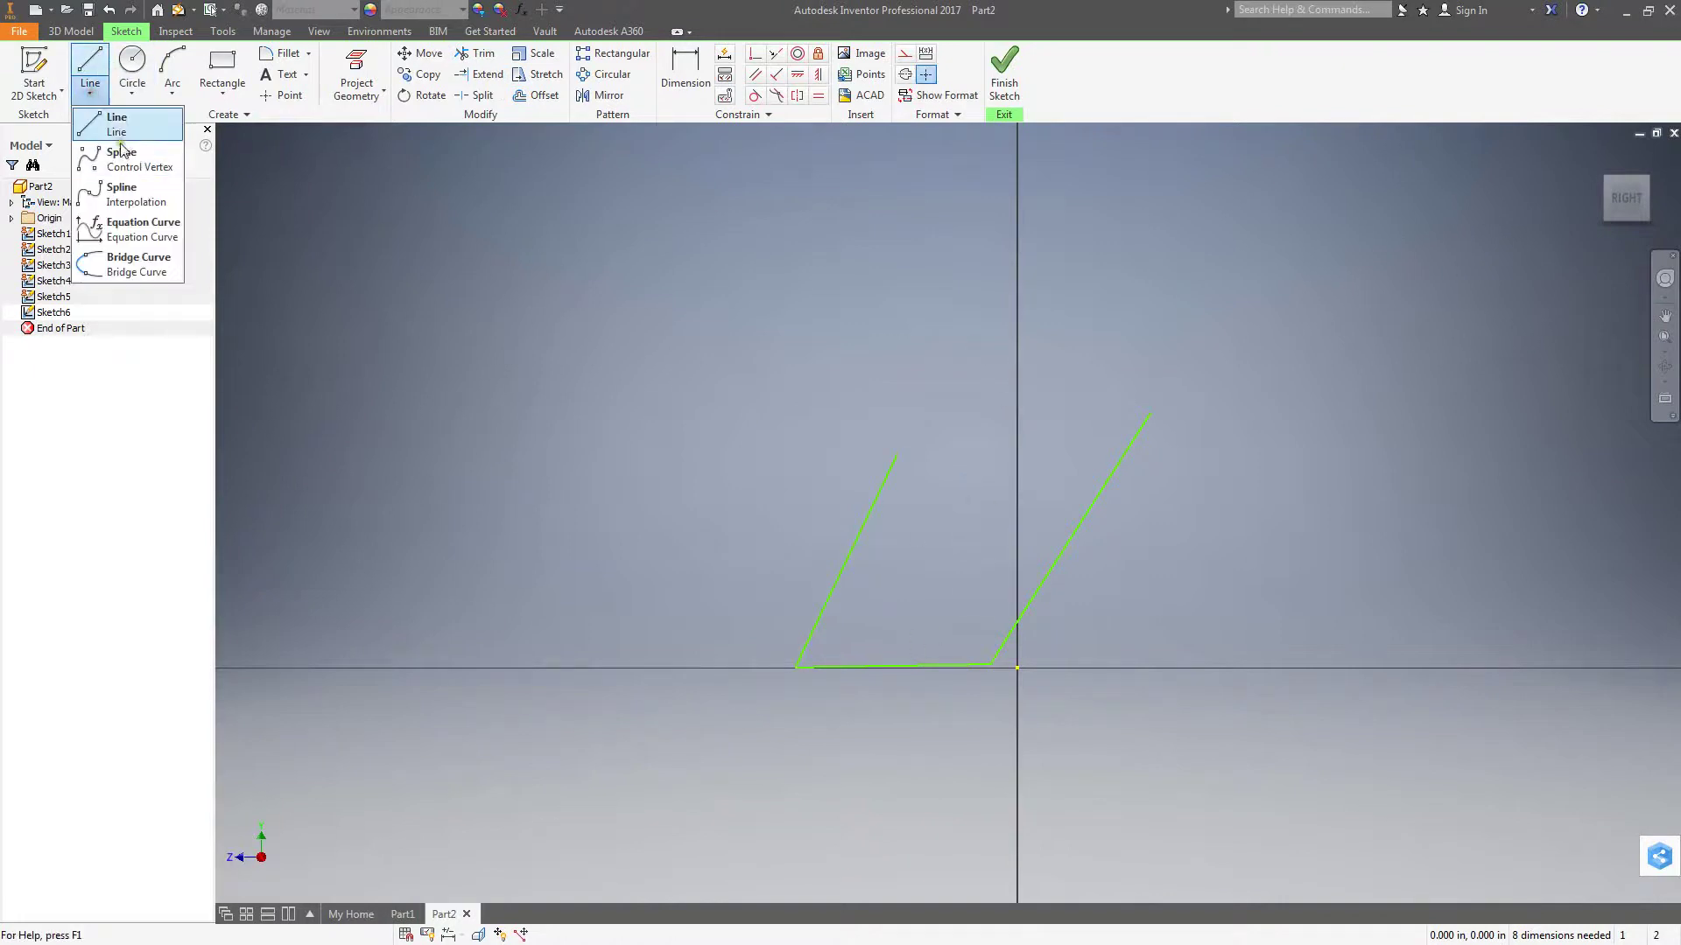
left_click(647, 371)
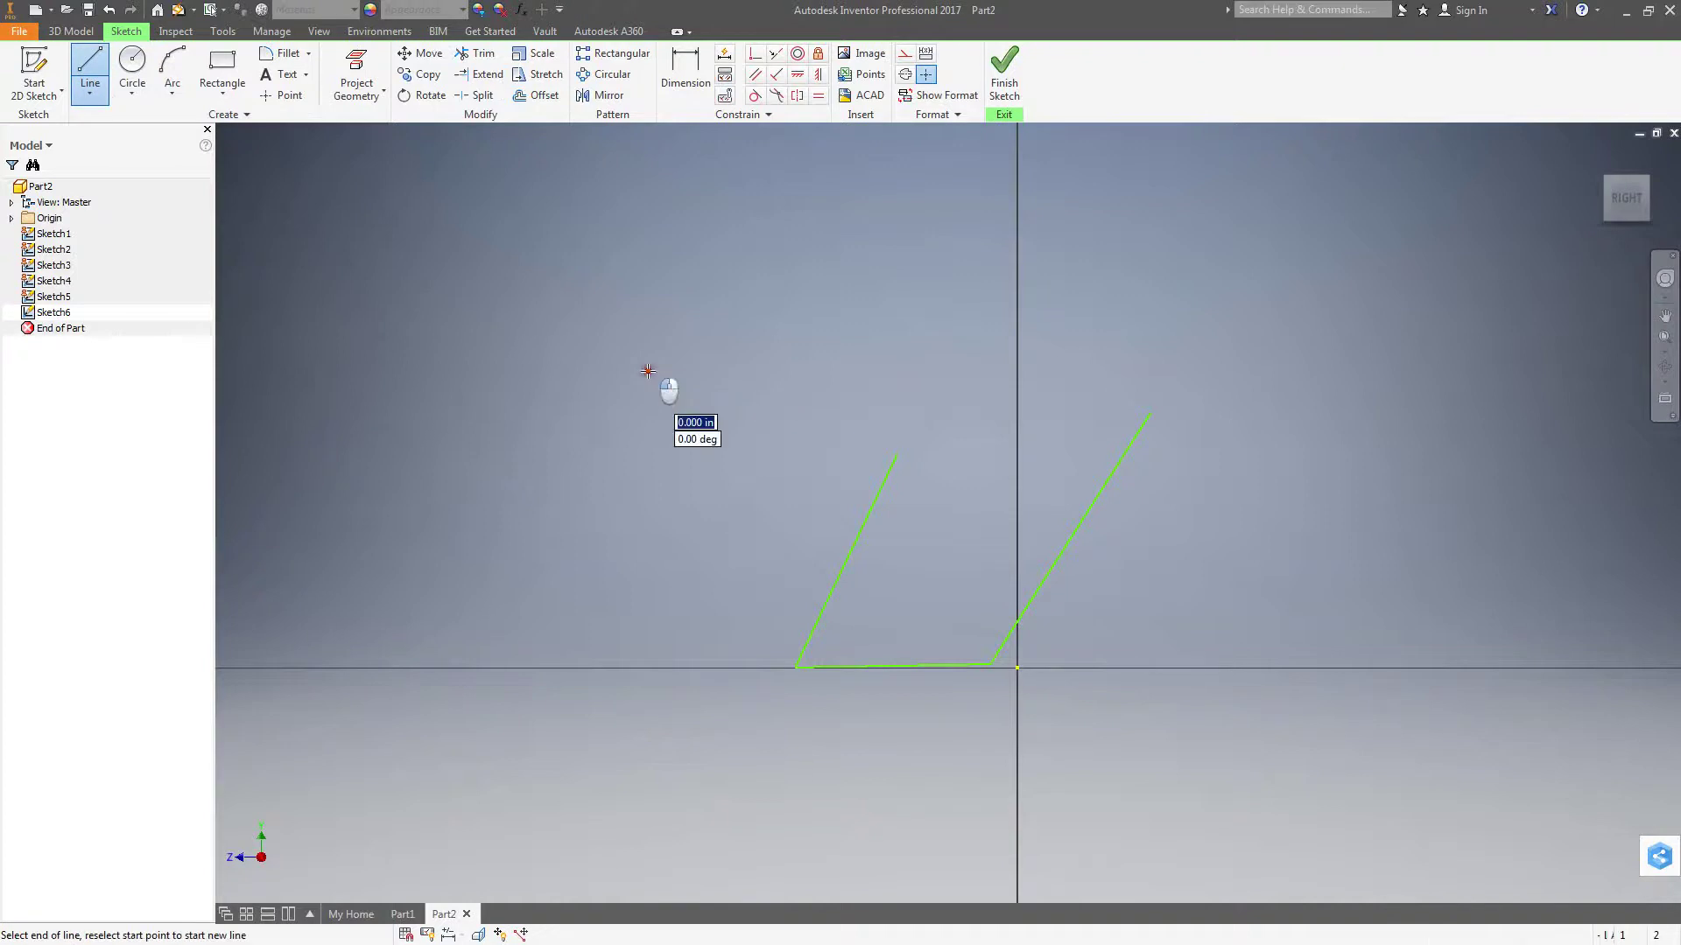
left_click(1011, 768)
key("Escape")
Trim the base to the right of the diagonal and the diagonal's lower end, and undo both trims.
key("x")
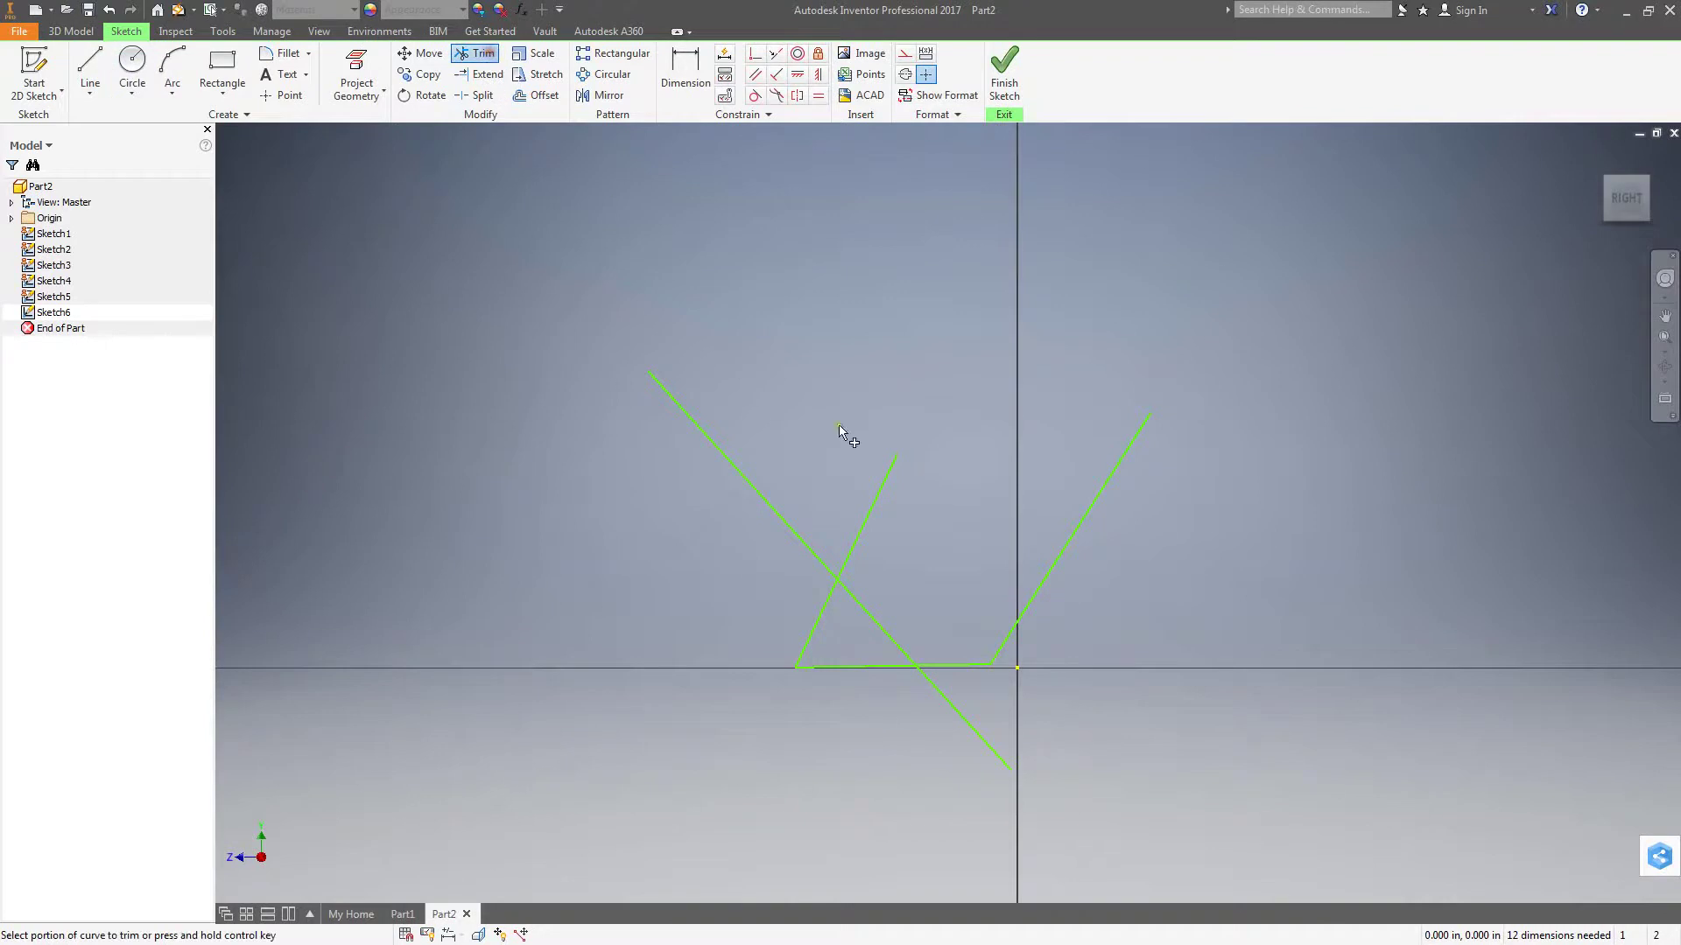
left_click(948, 666)
left_click(935, 695)
key("Escape")
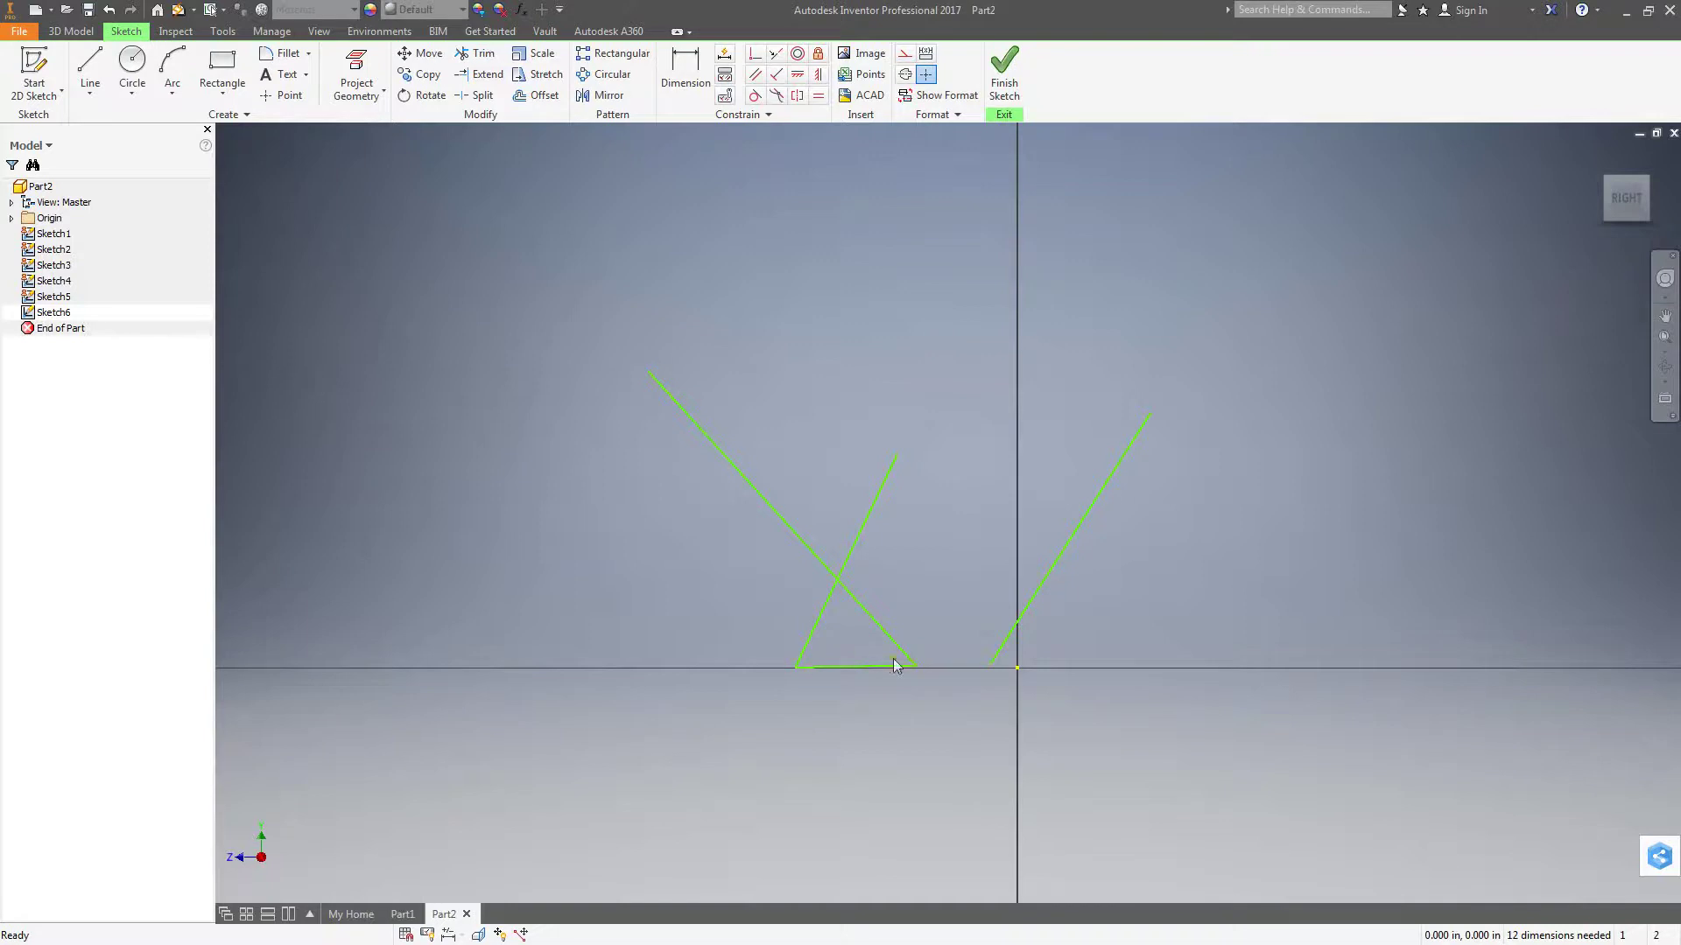
left_click(110, 11)
left_click(109, 10)
Trim both overhanging ends of the diagonal back to the left edge and the base, and finish the sketch.
left_click(477, 53)
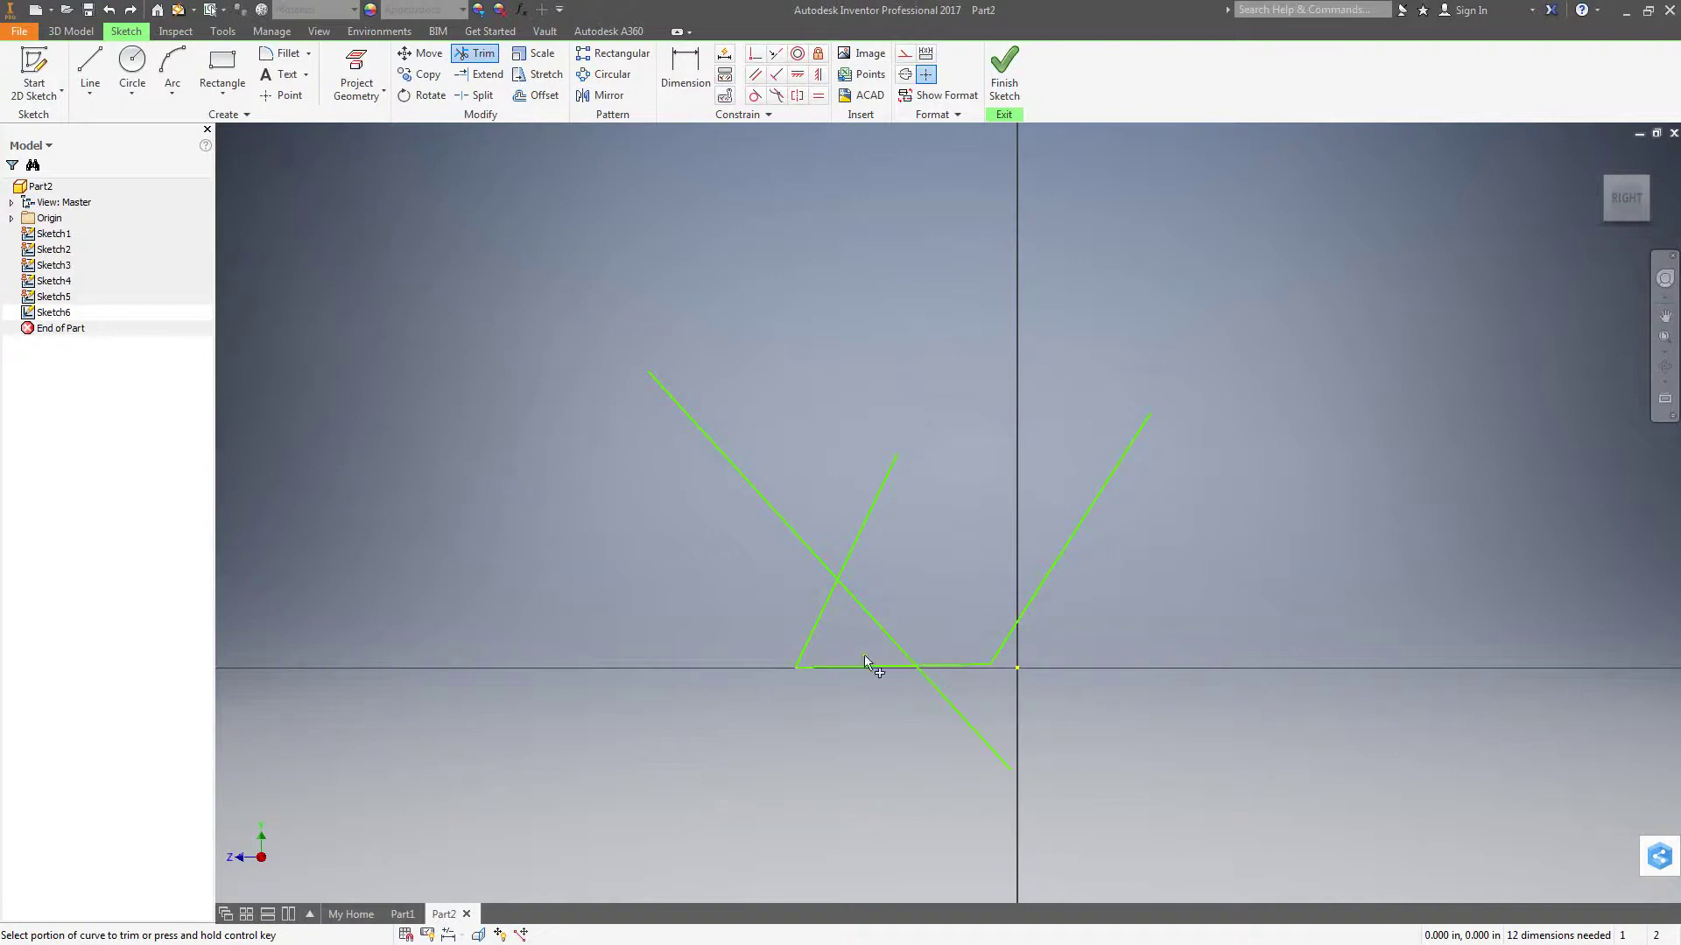
left_click(975, 730)
left_click(710, 434)
key("Escape")
left_click(1005, 87)
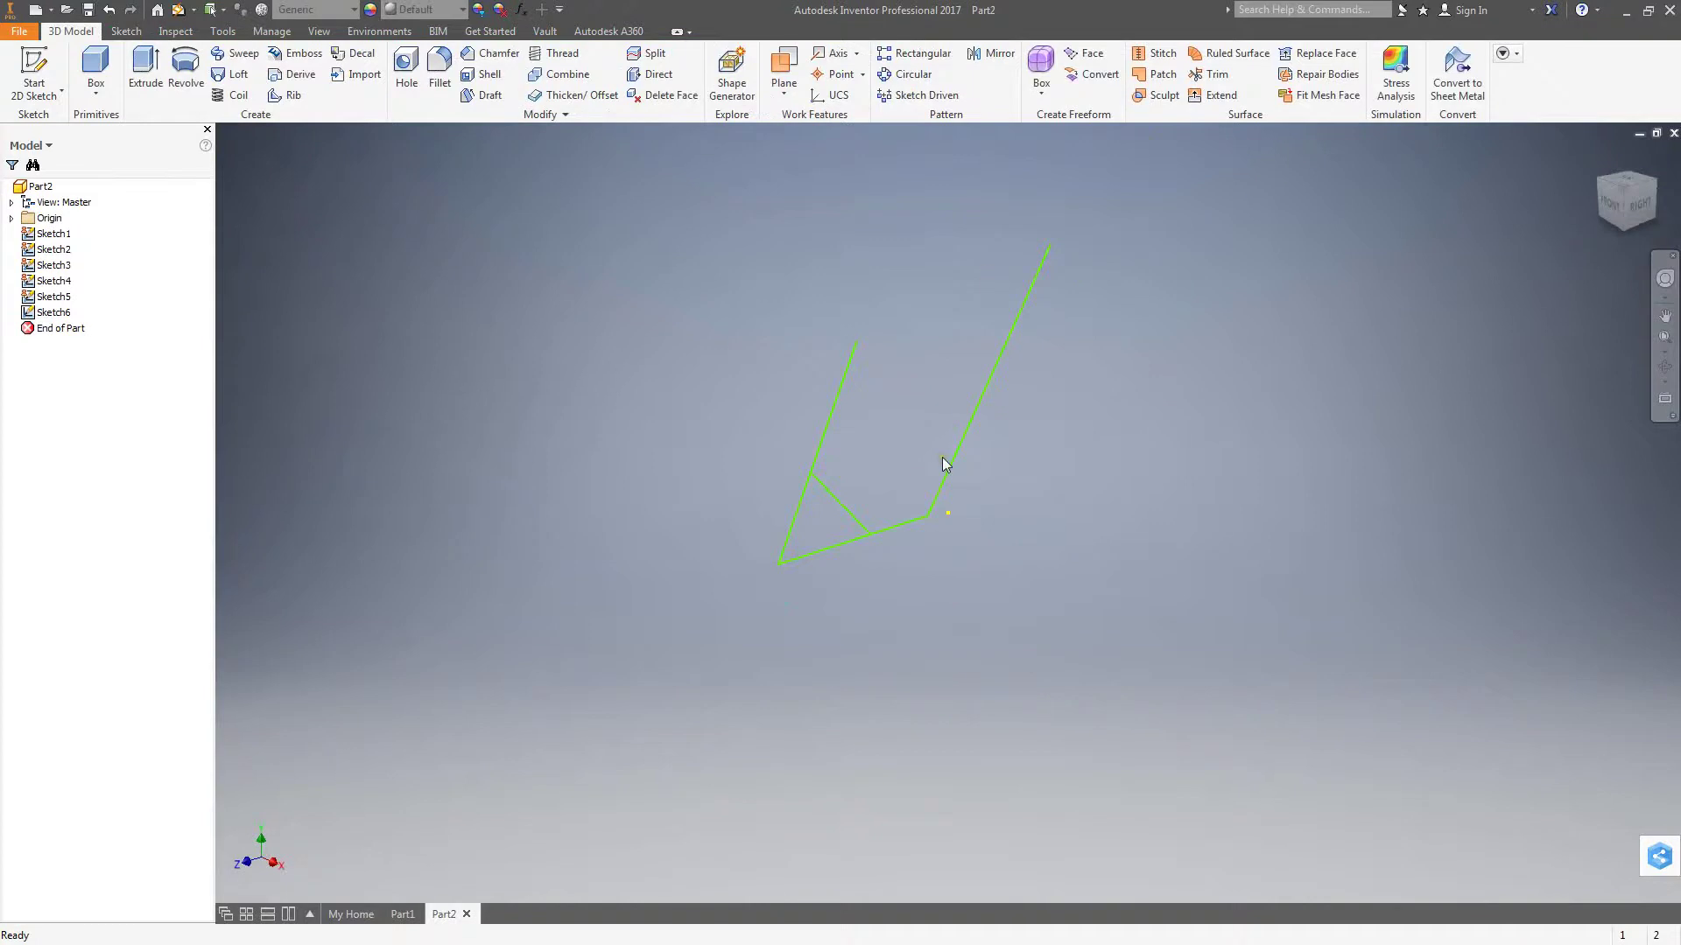
Create a sketch on the horizontal XZ plane with a rectangle to the upper right of the origin, and finish it.
left_click(56, 93)
left_click(63, 126)
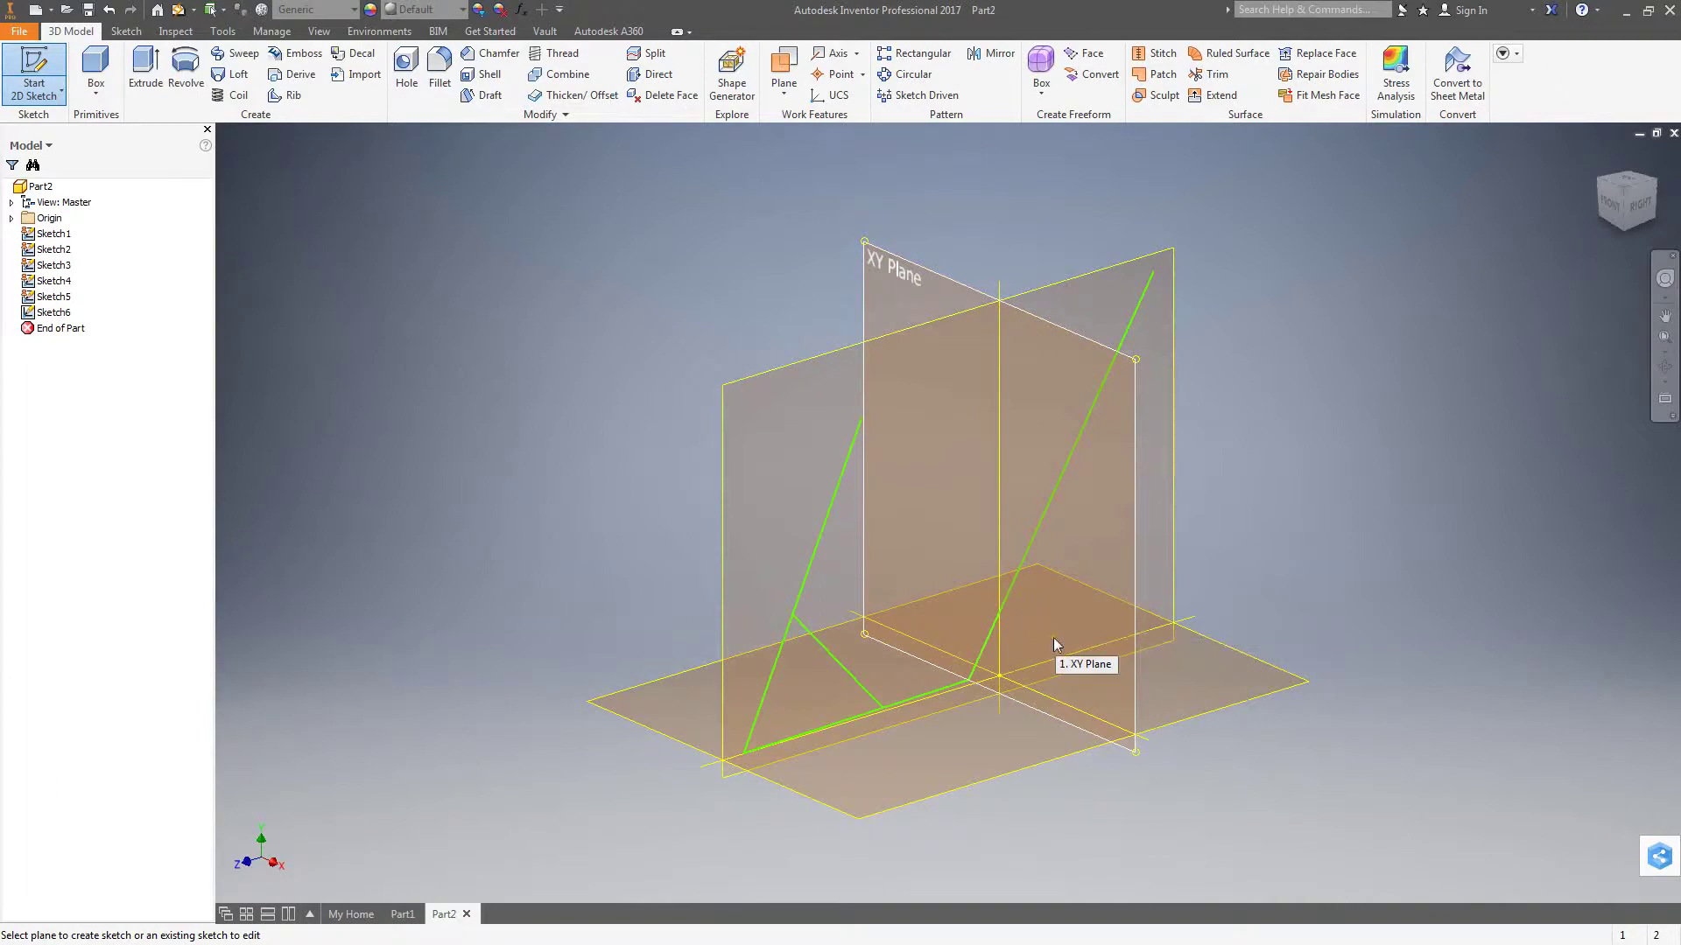
left_click(965, 746)
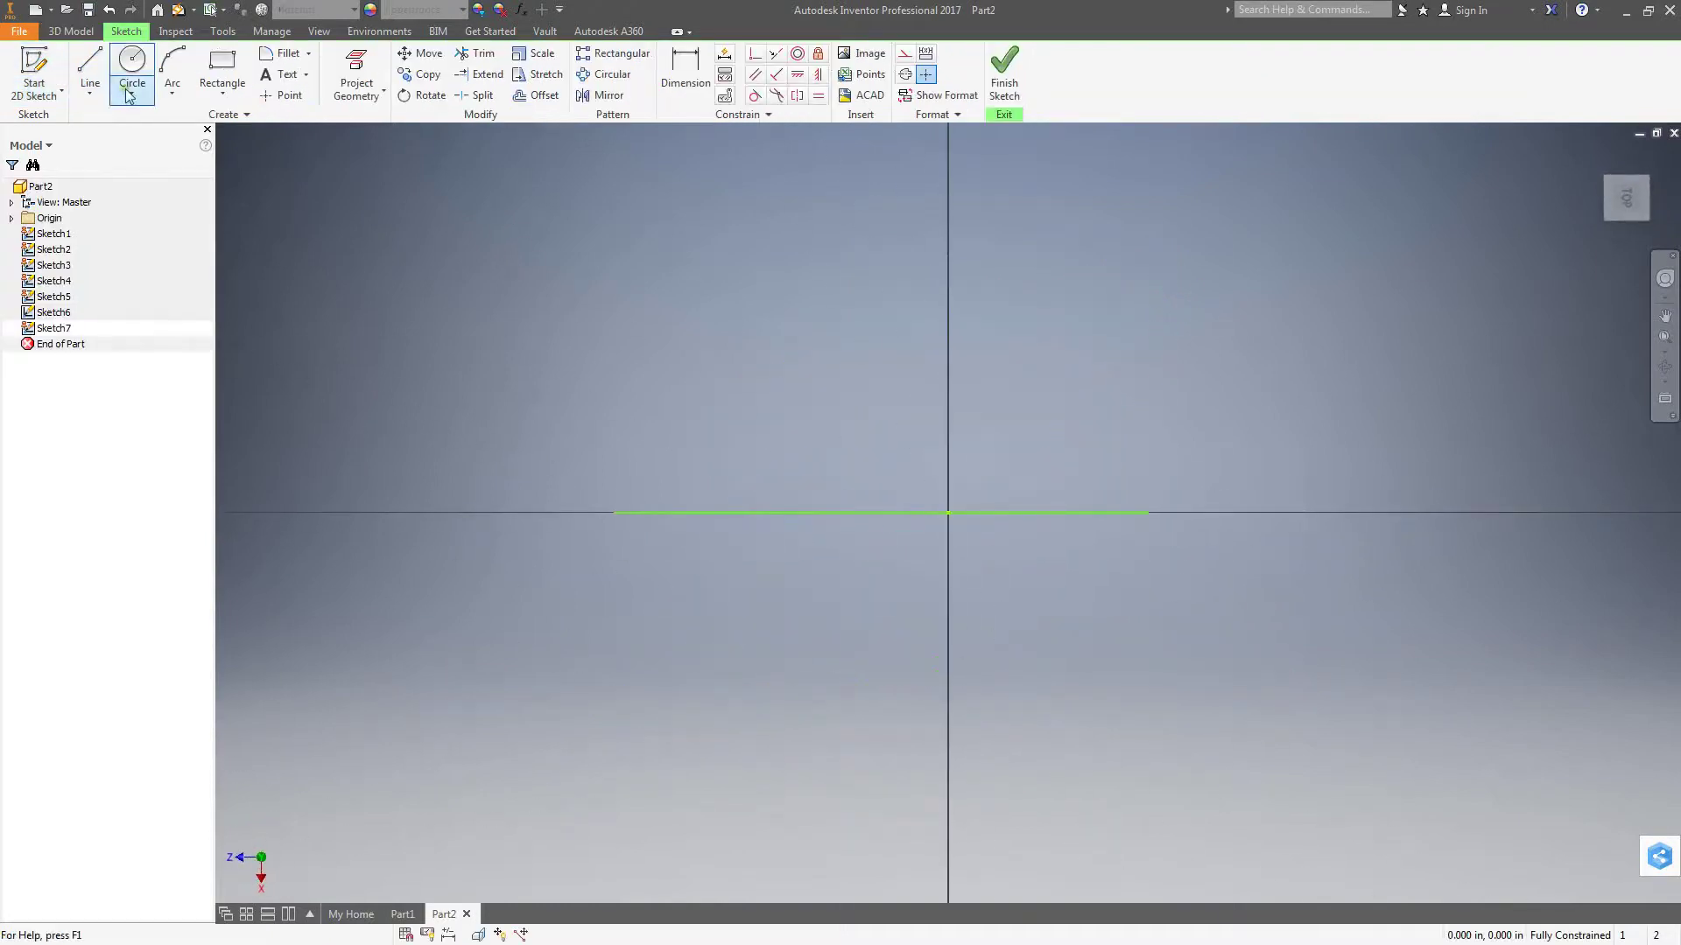
left_click(221, 66)
left_click(1019, 413)
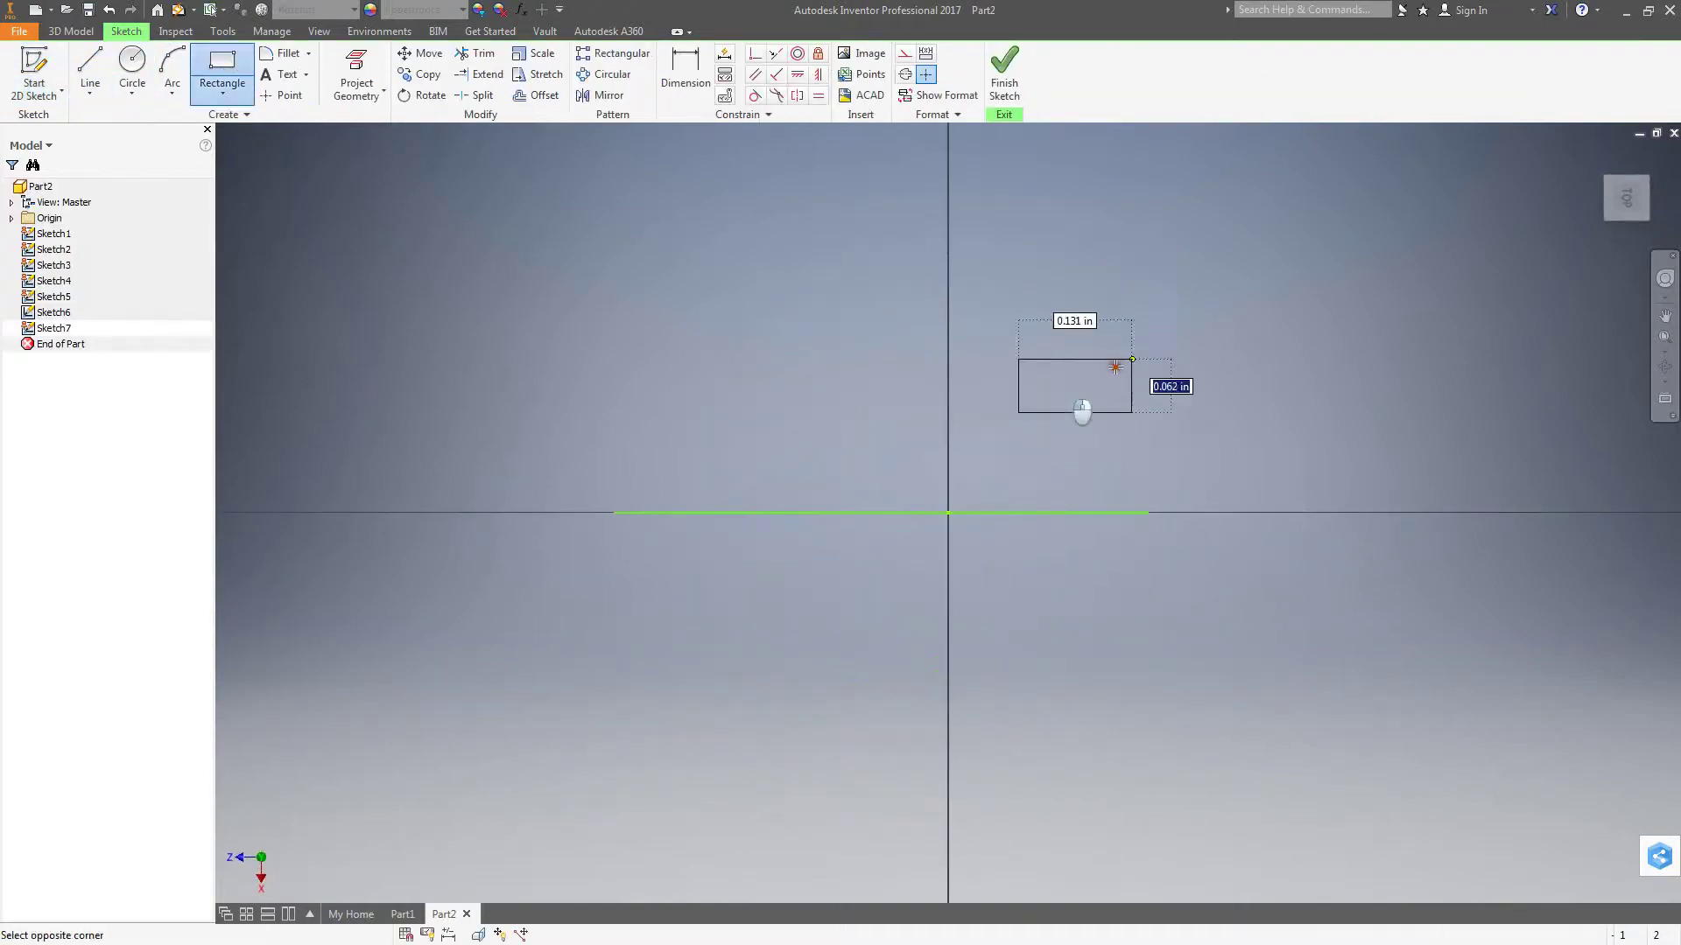
left_click(1355, 214)
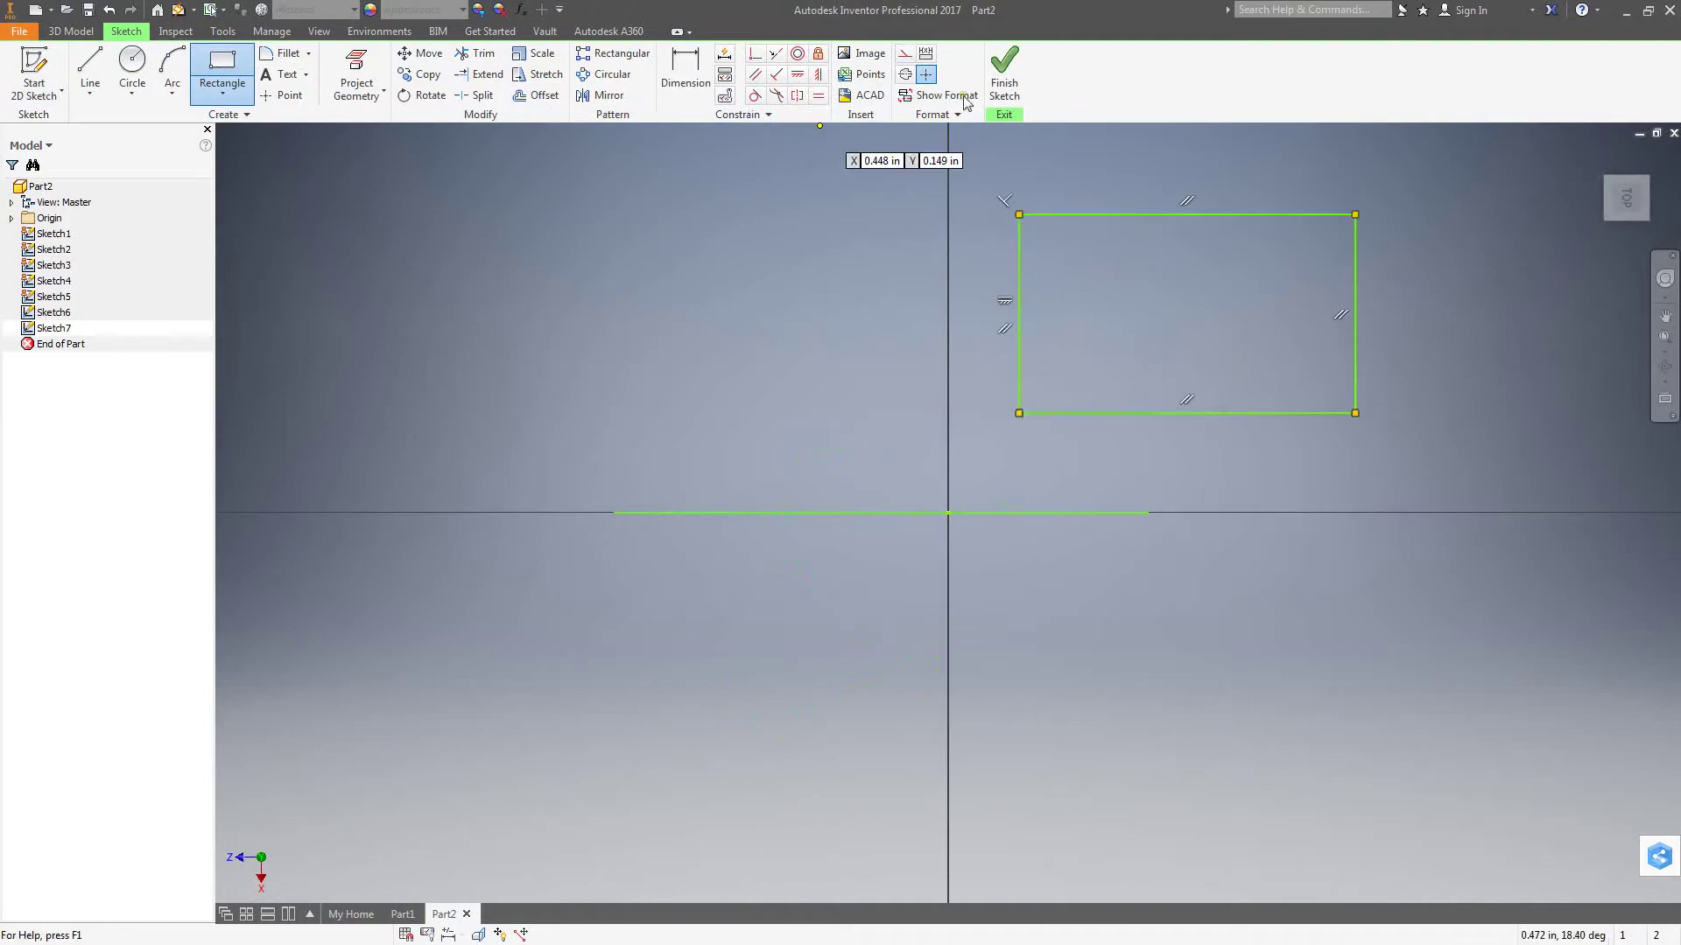
left_click(1004, 74)
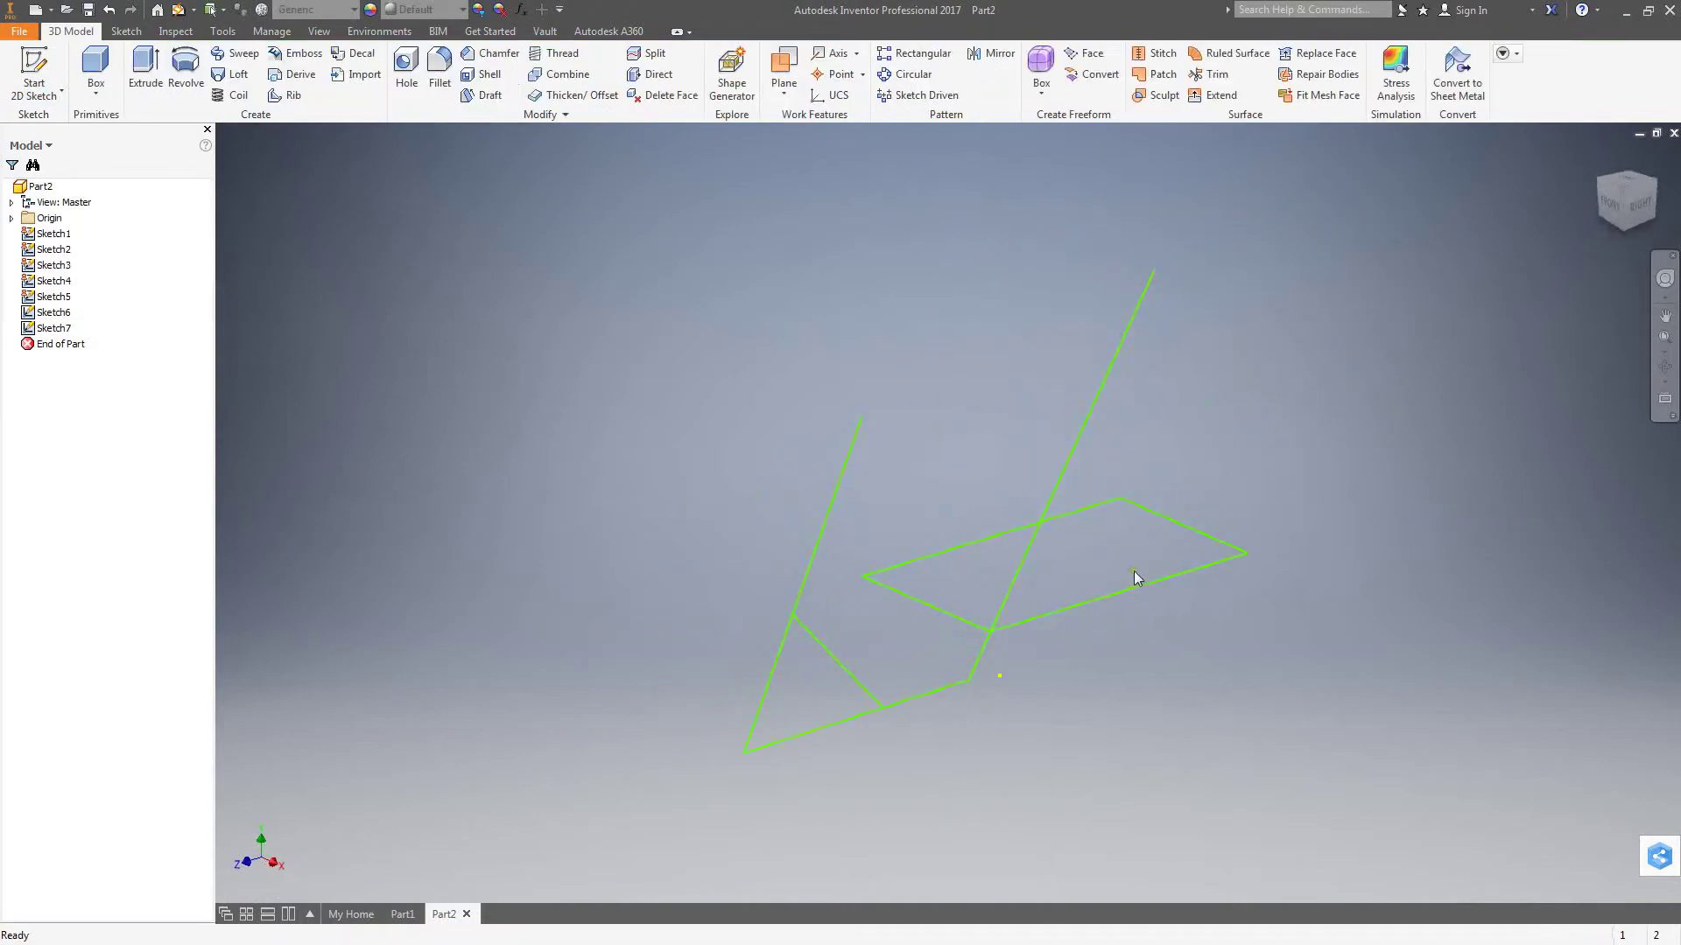
Create a sketch on the XY plane with a circle to the upper right of the origin, and finish it.
left_click(59, 93)
left_click(68, 131)
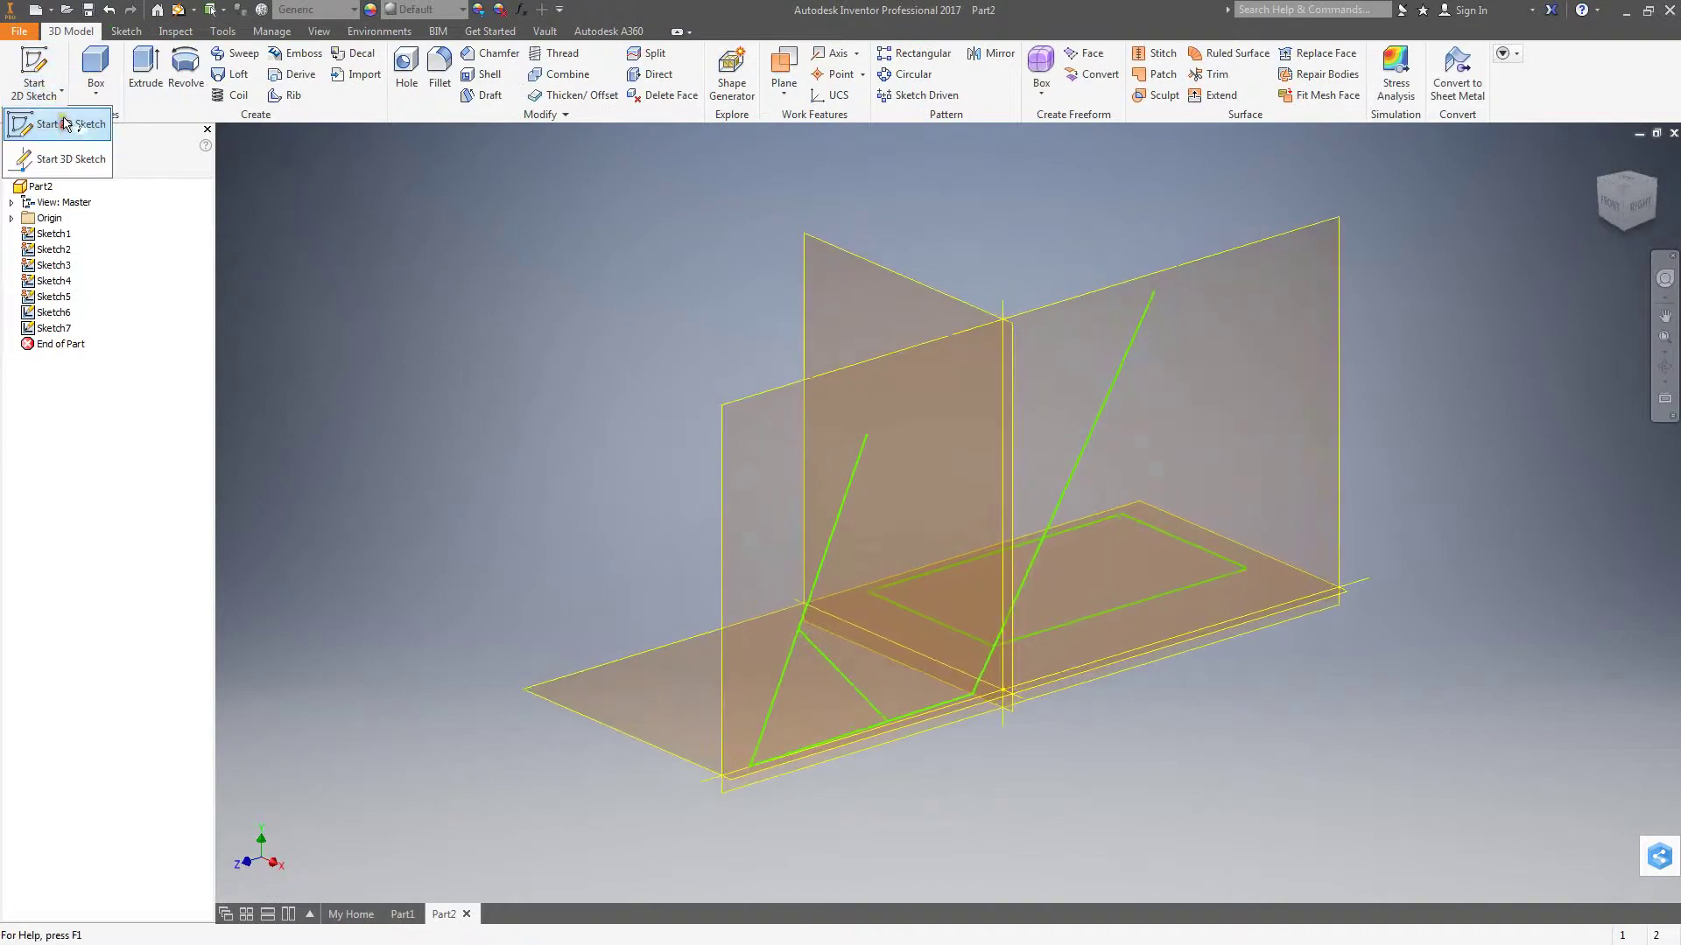
left_click(884, 359)
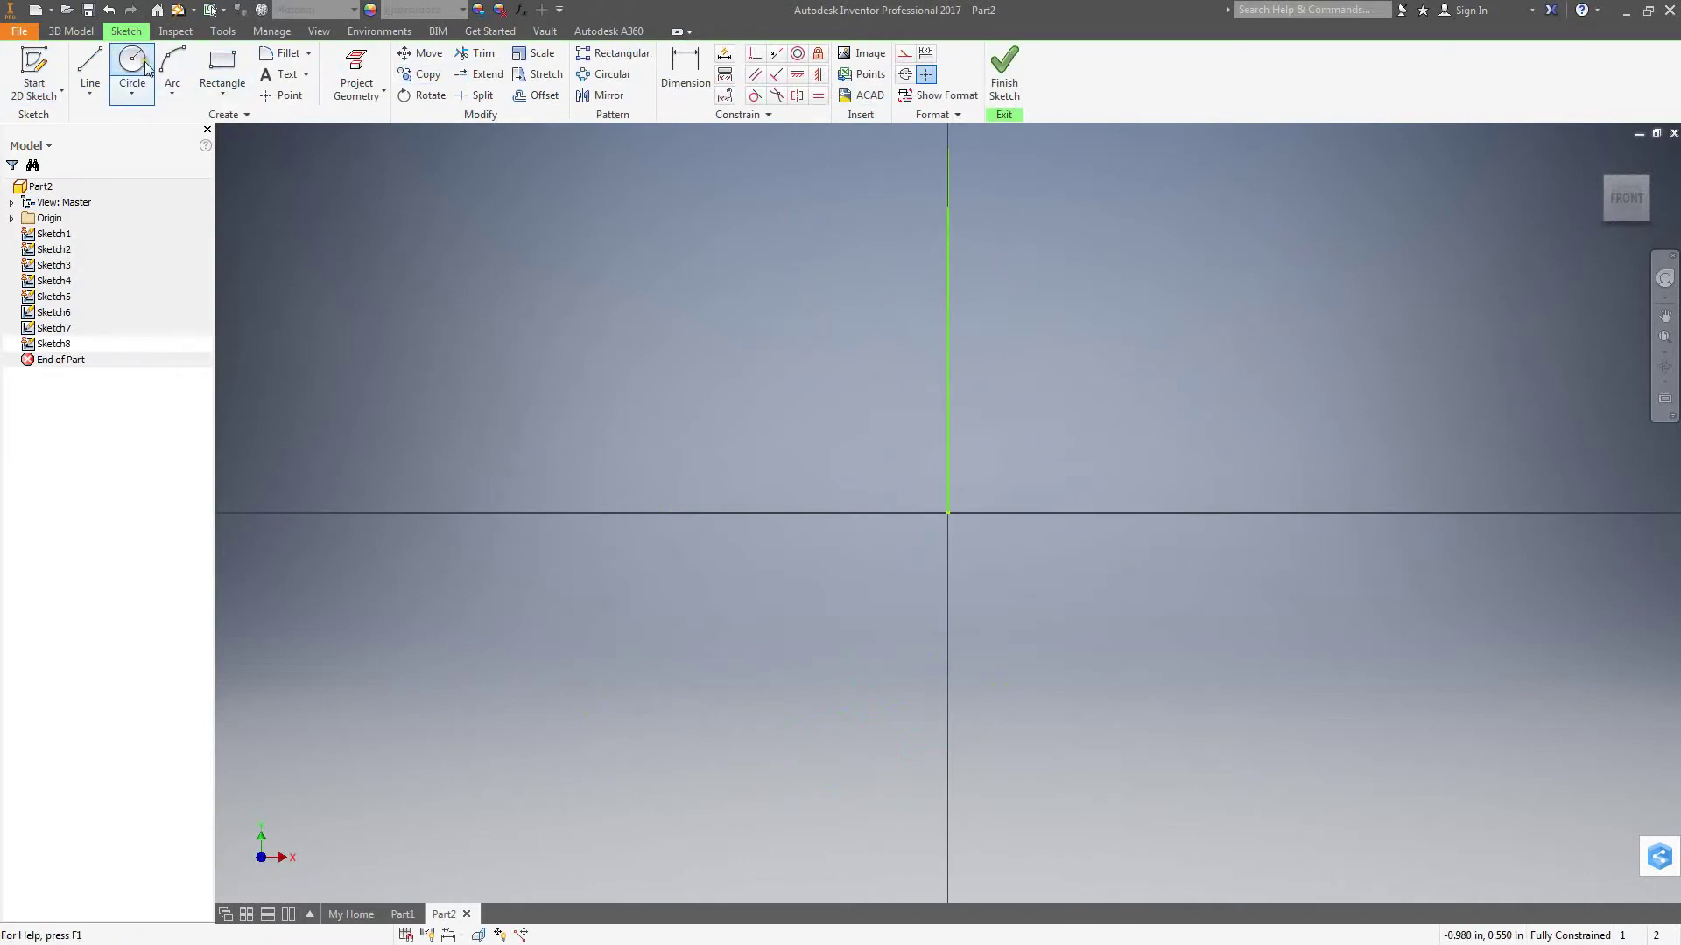
left_click(1223, 350)
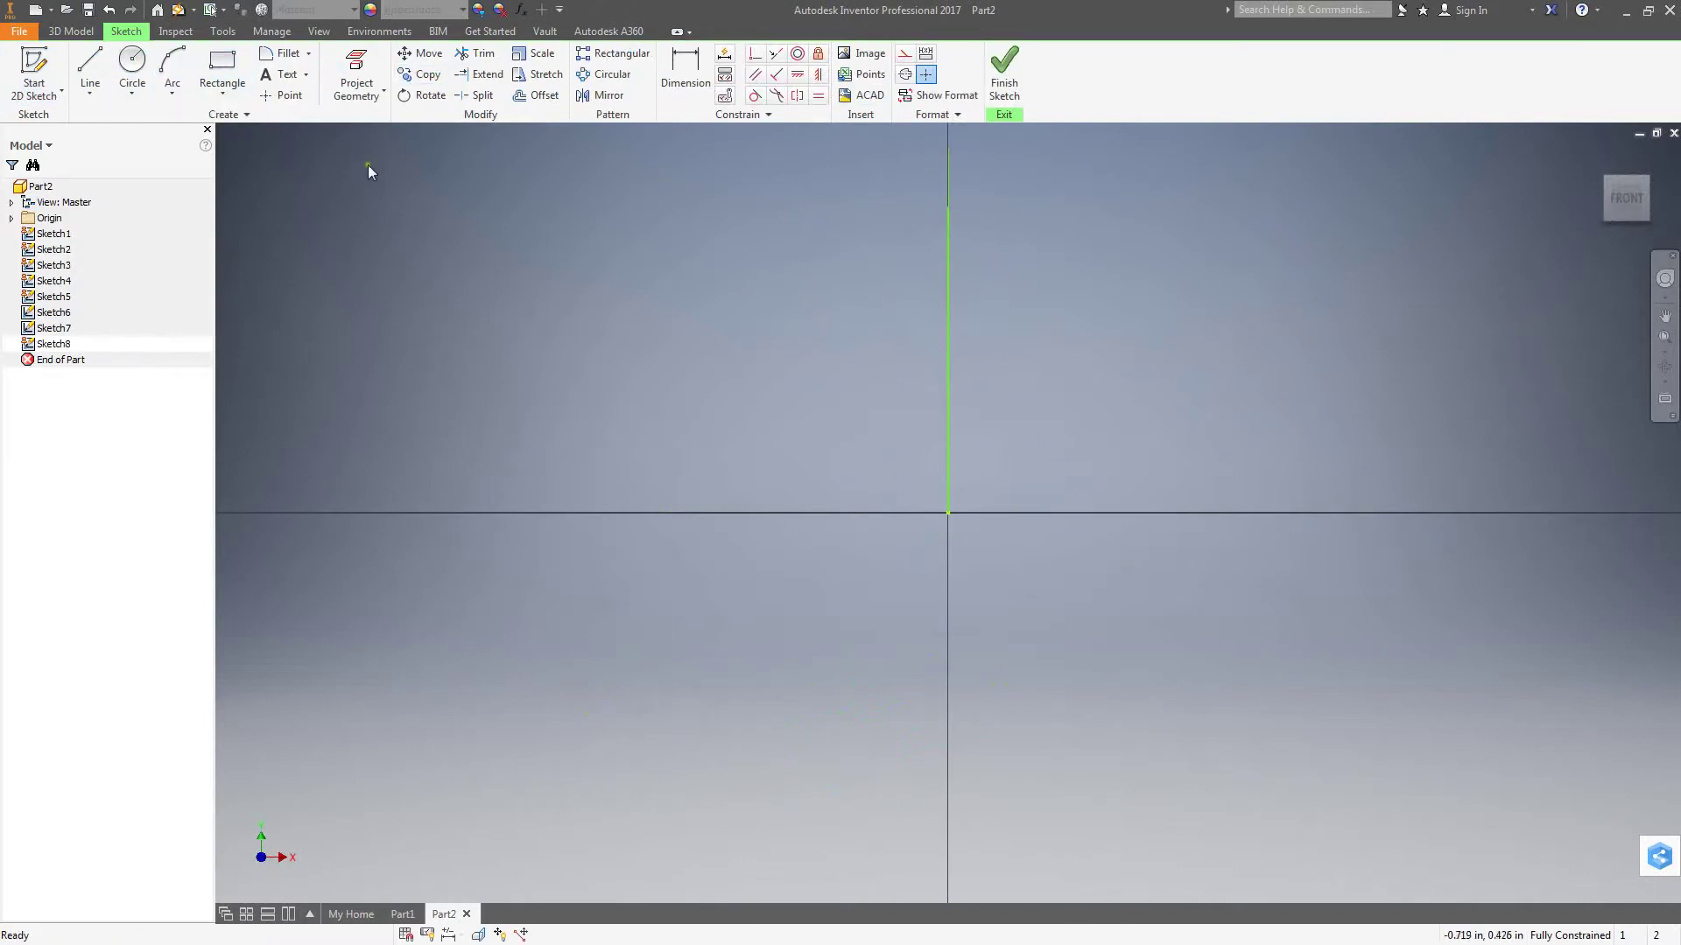
left_click(132, 70)
left_click(1177, 344)
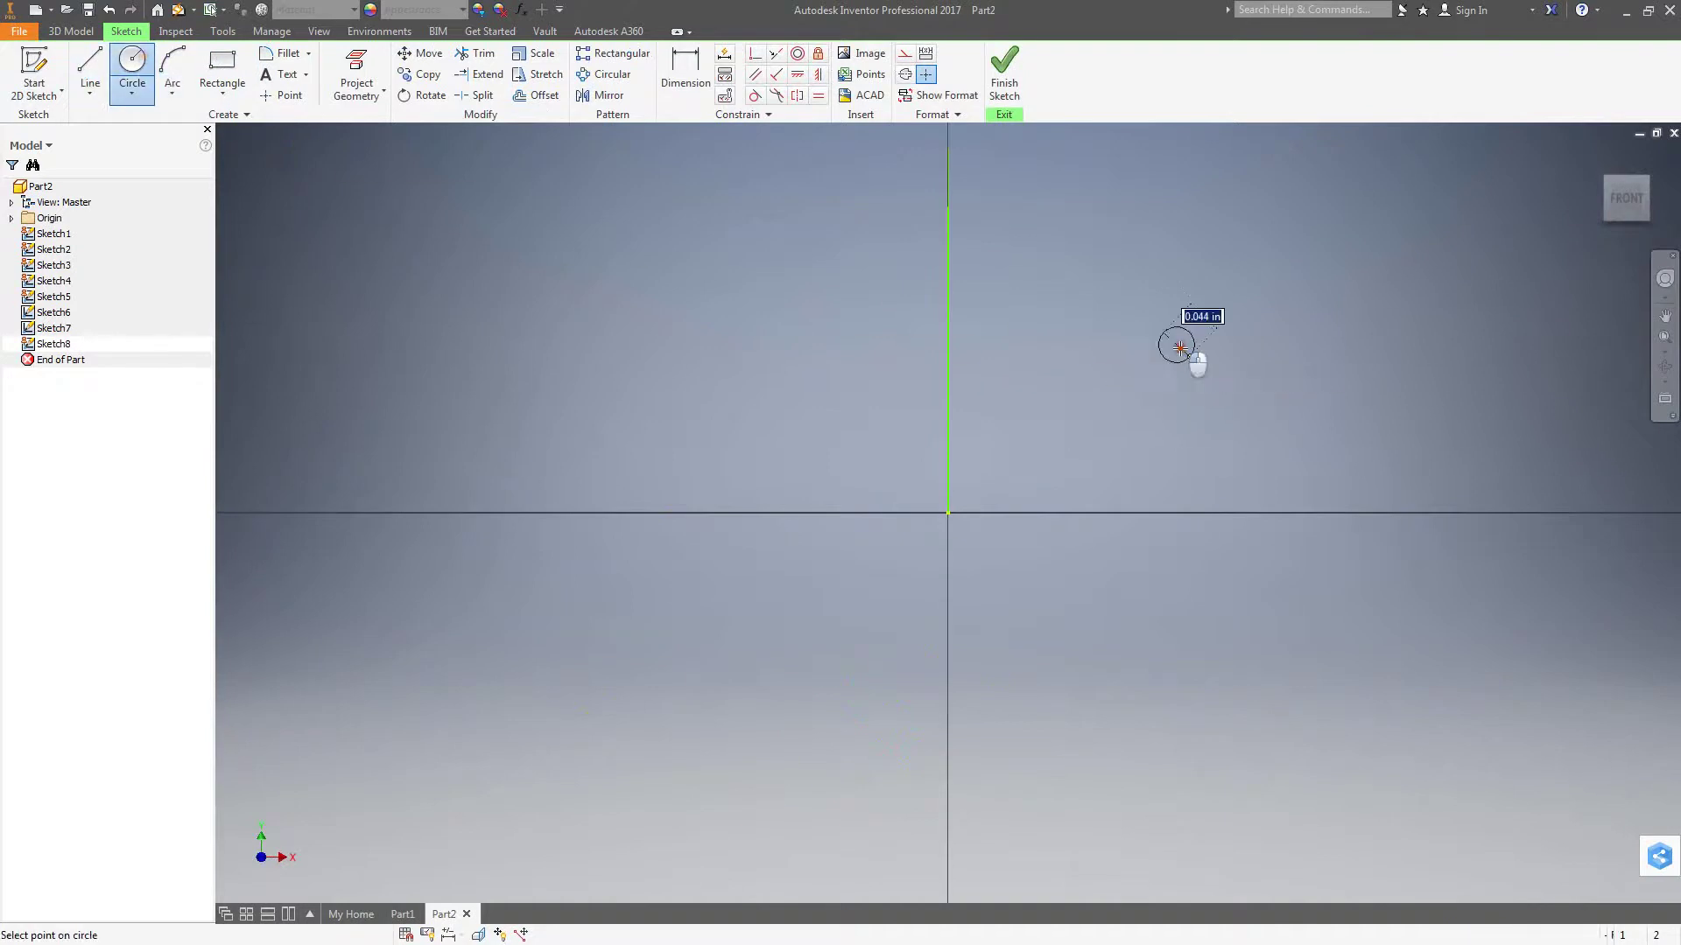
left_click(1253, 446)
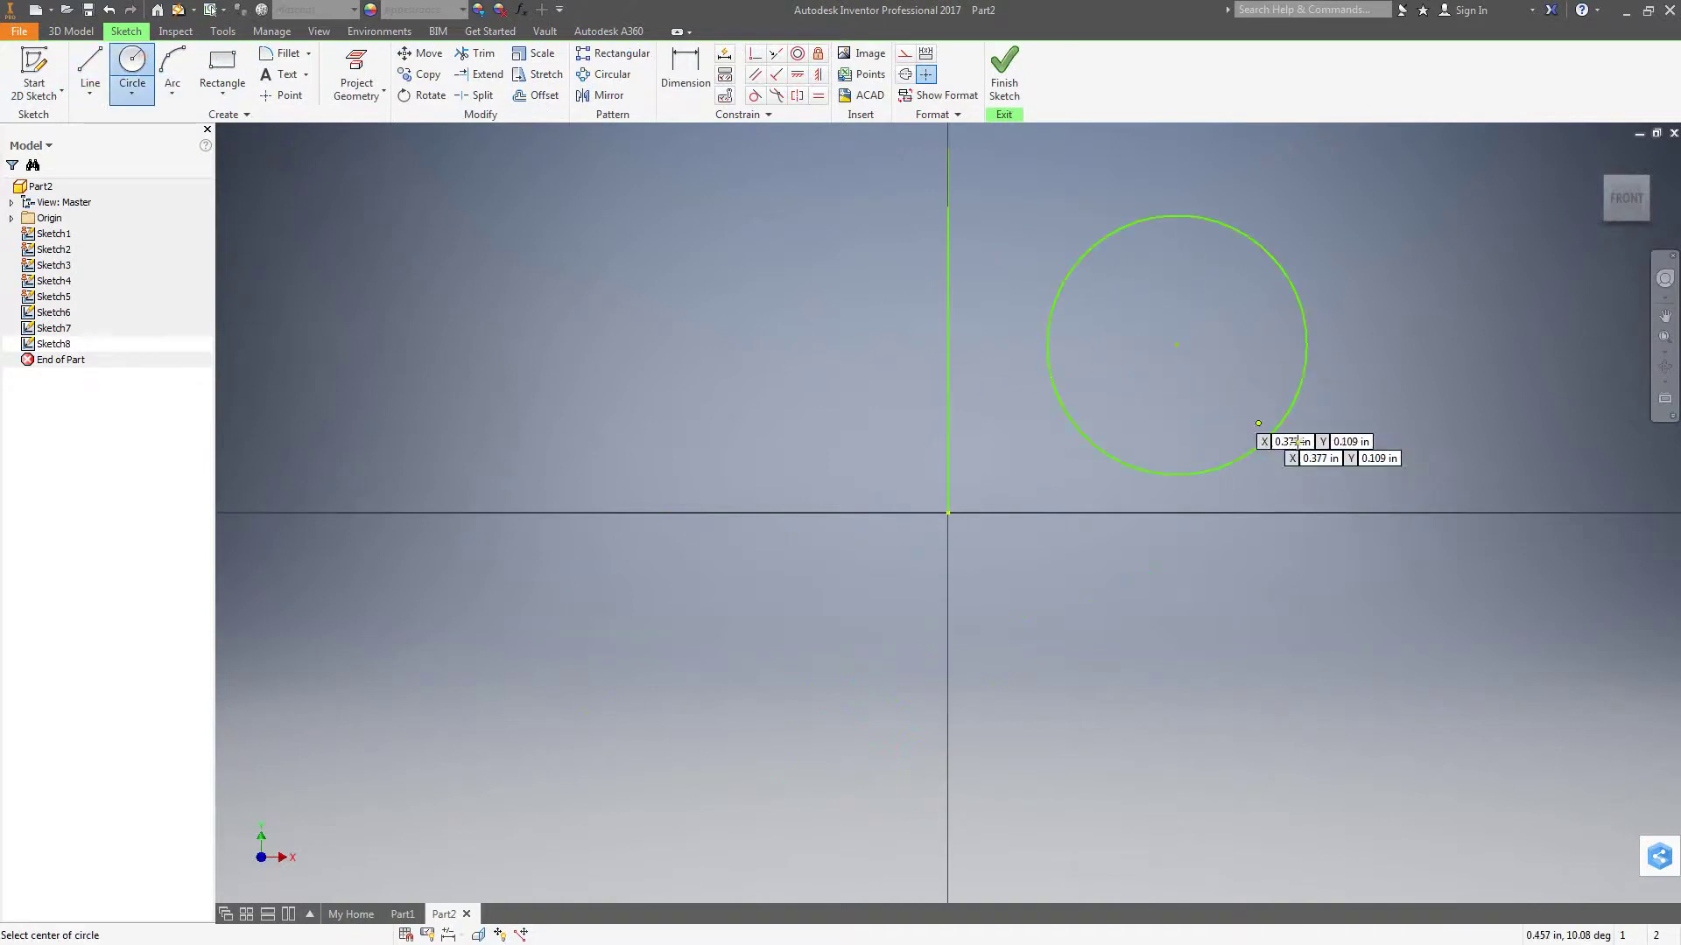
left_click(1004, 71)
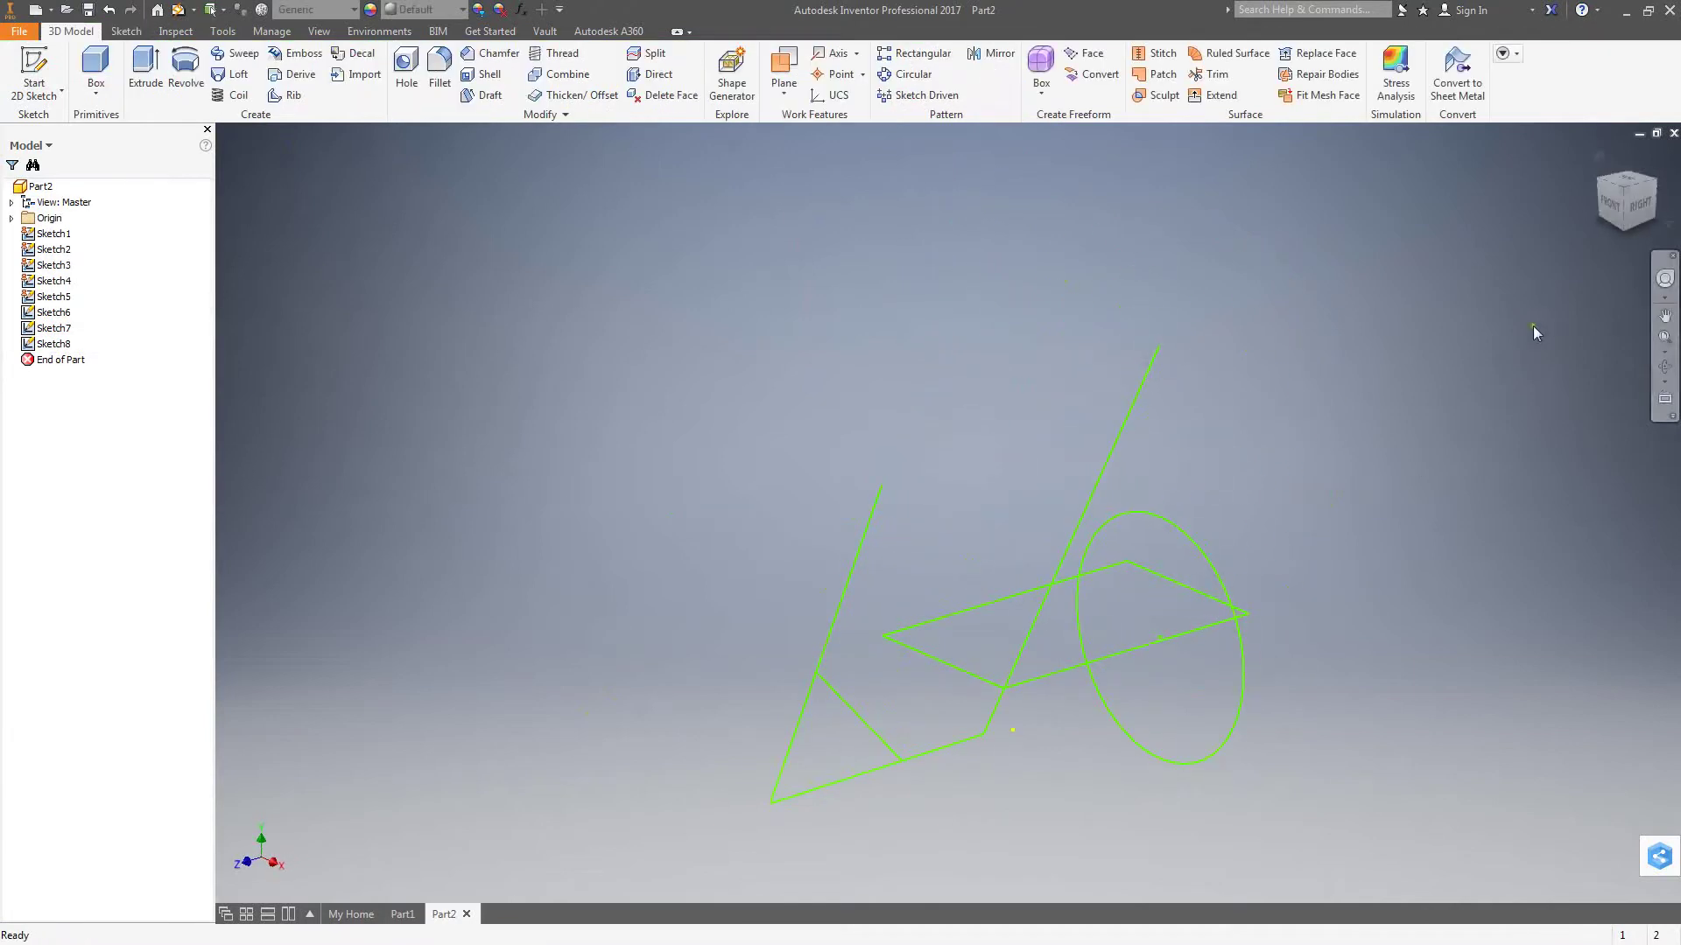
Select each sketch in turn from Sketch8 back to Sketch1 to examine which geometry it contains.
left_click(1665, 277)
mouse_move(1560, 346)
left_mouse_down()
mouse_move(1471, 365)
mouse_move(1456, 315)
mouse_move(1533, 283)
mouse_move(1586, 308)
mouse_move(1527, 289)
mouse_move(1429, 349)
mouse_move(1527, 271)
left_mouse_up()
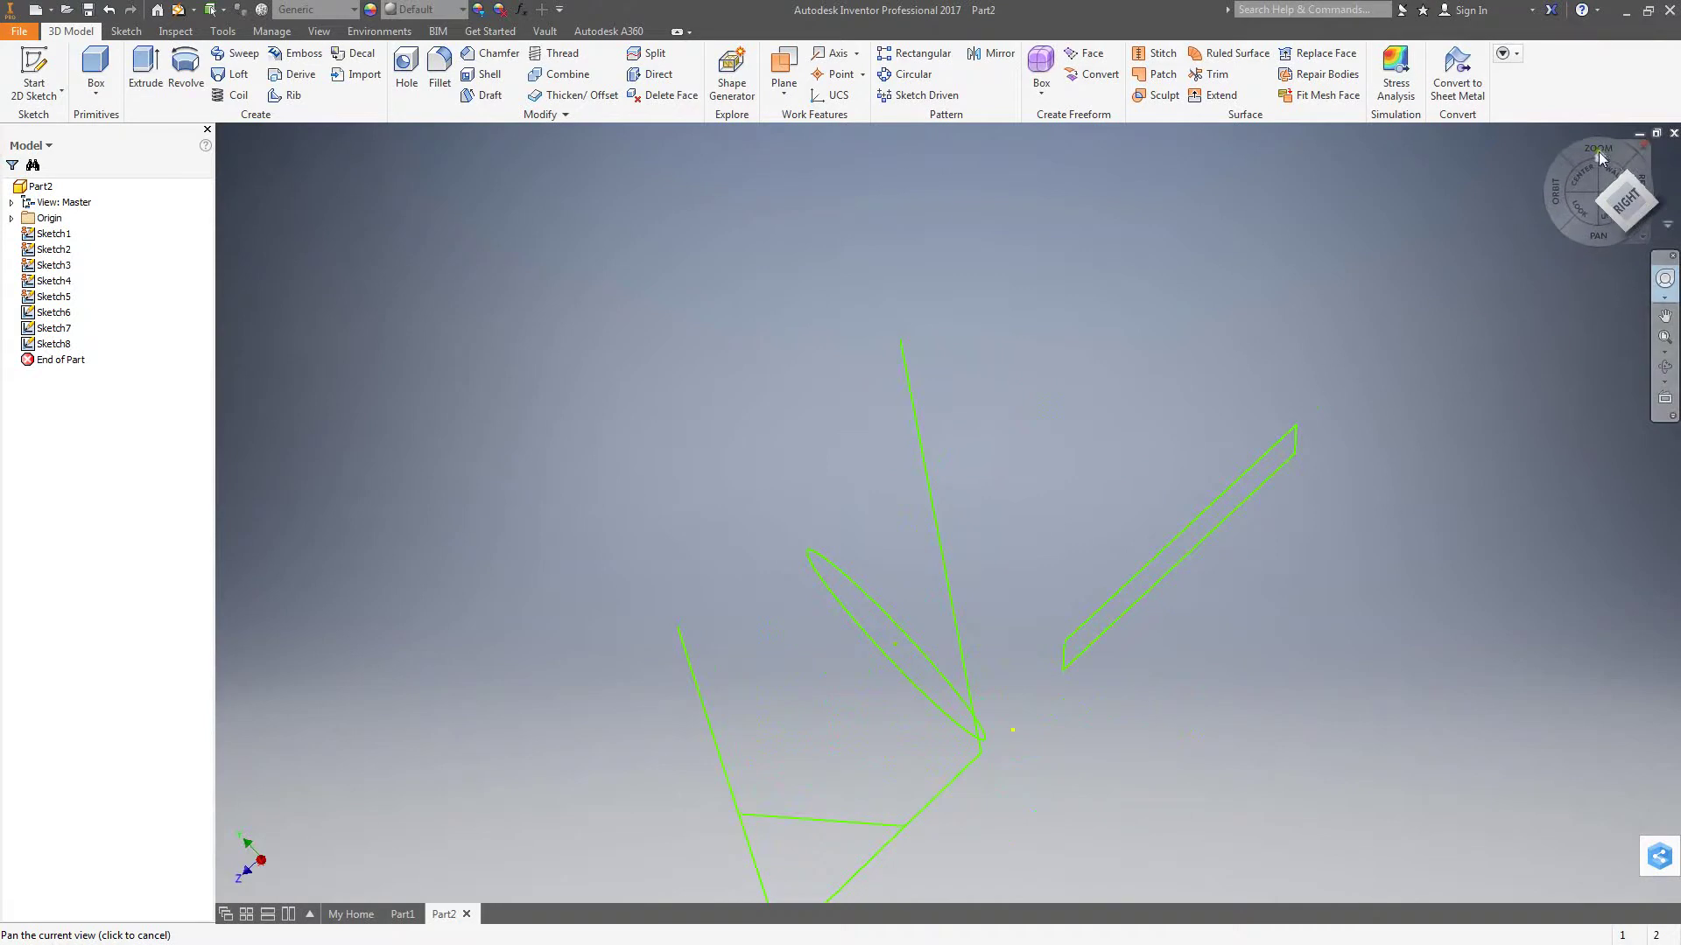
left_click(1548, 348)
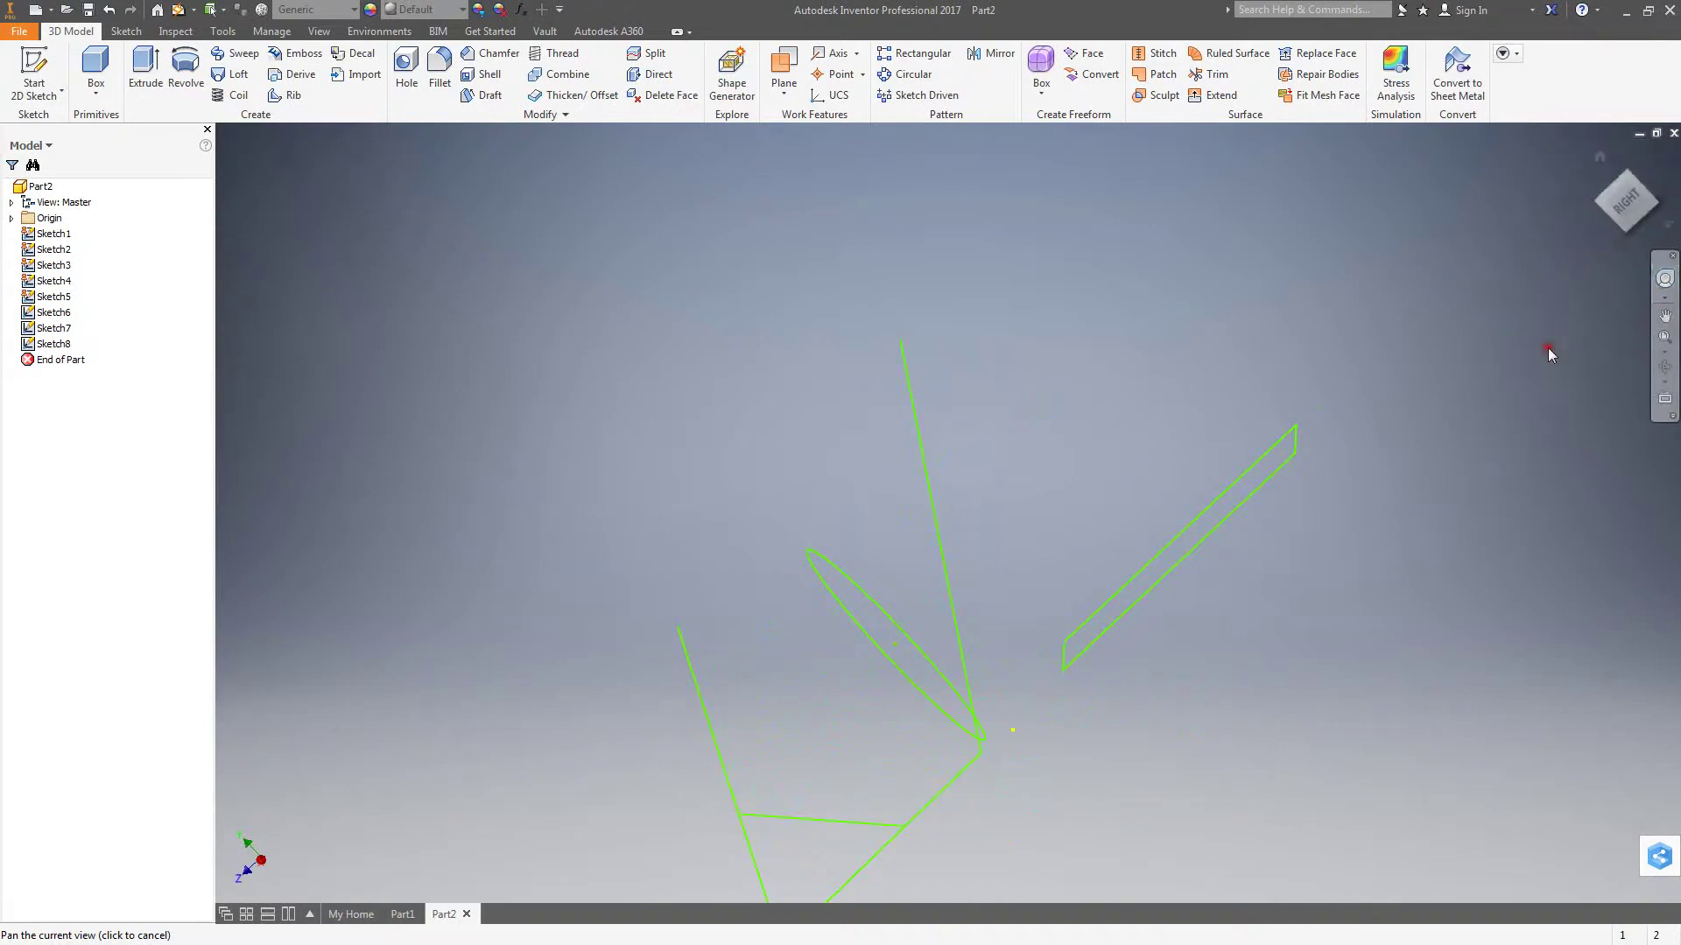
left_click(1599, 156)
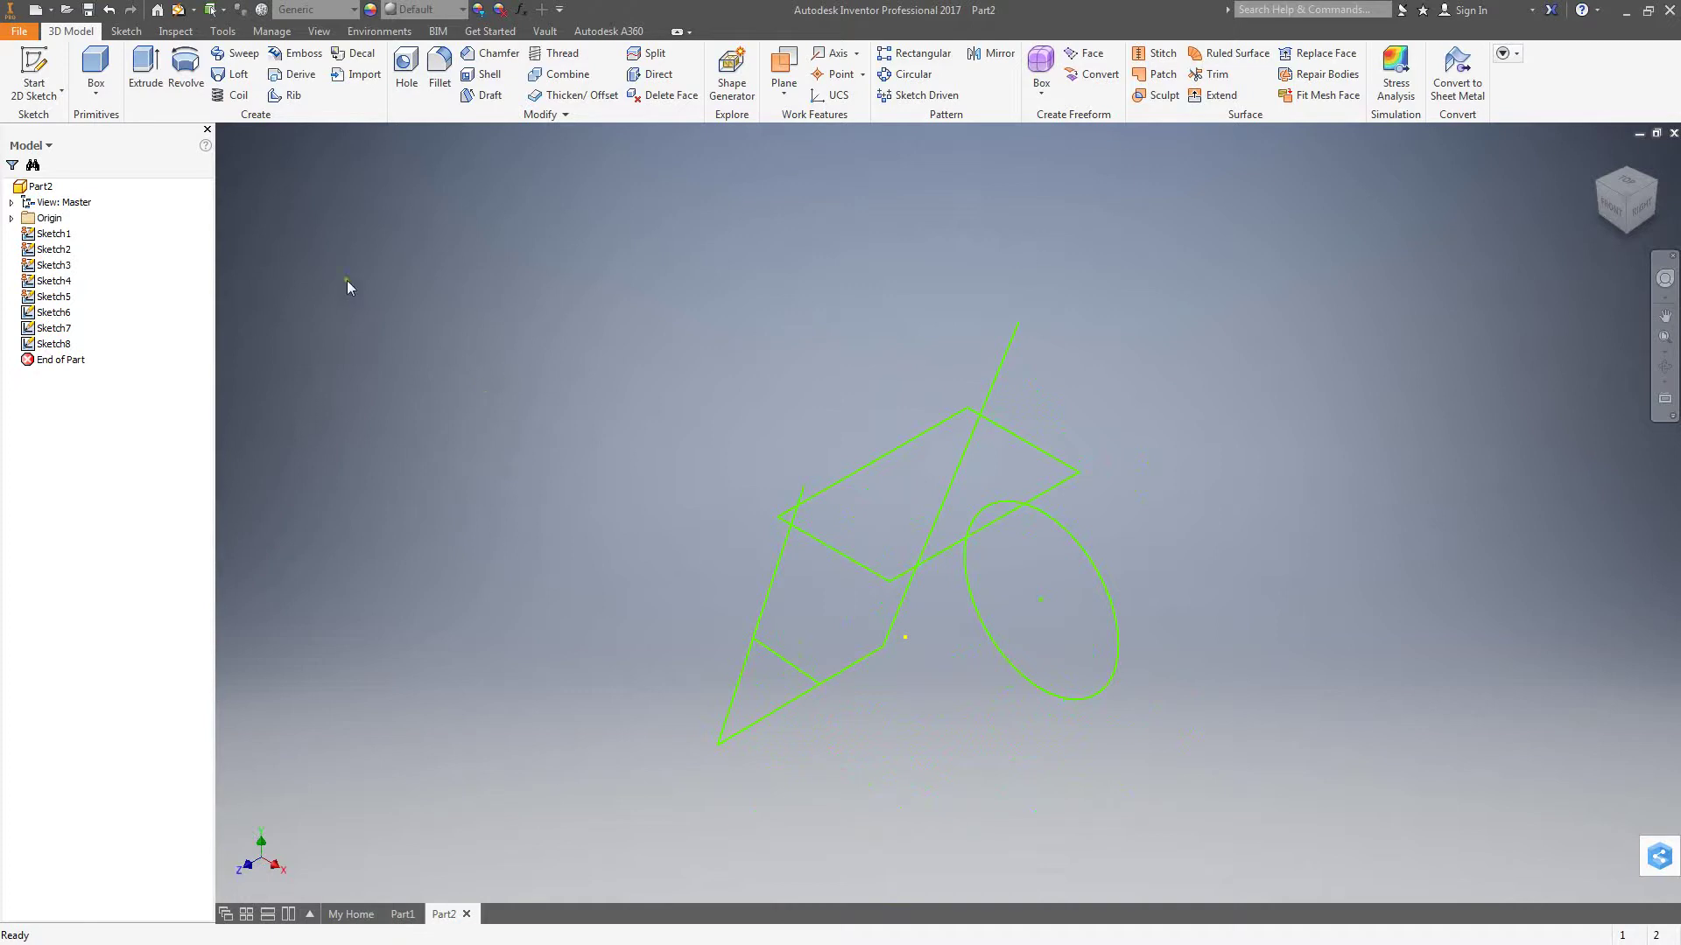
left_click(58, 344)
left_click(58, 344)
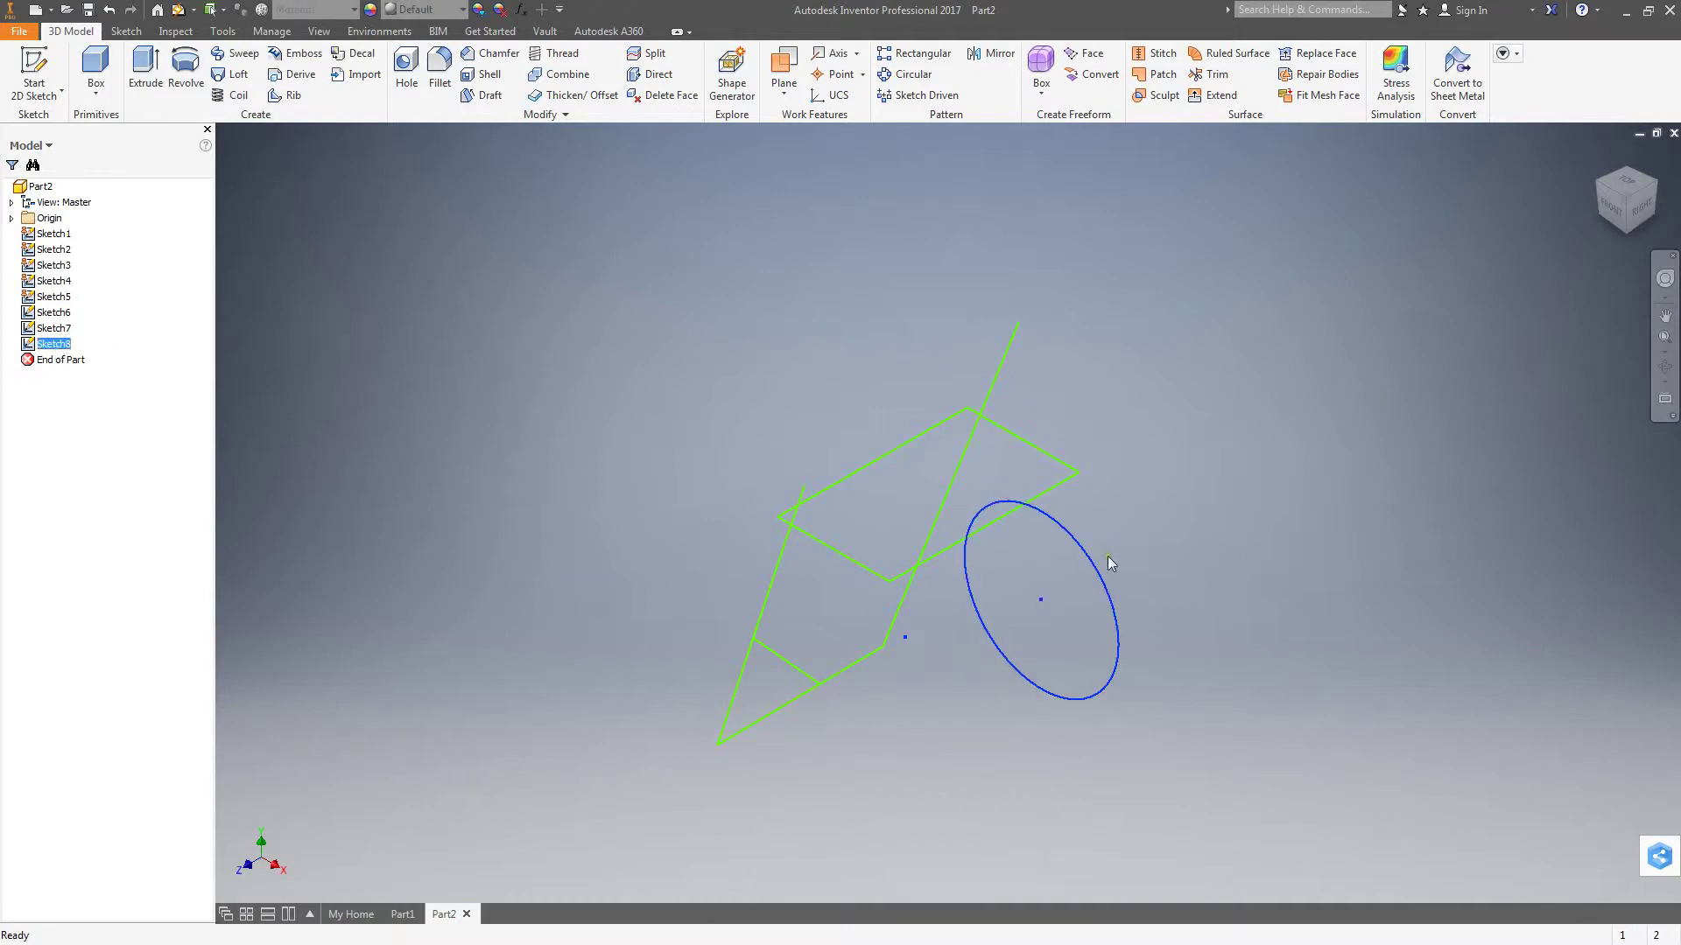
left_click(54, 328)
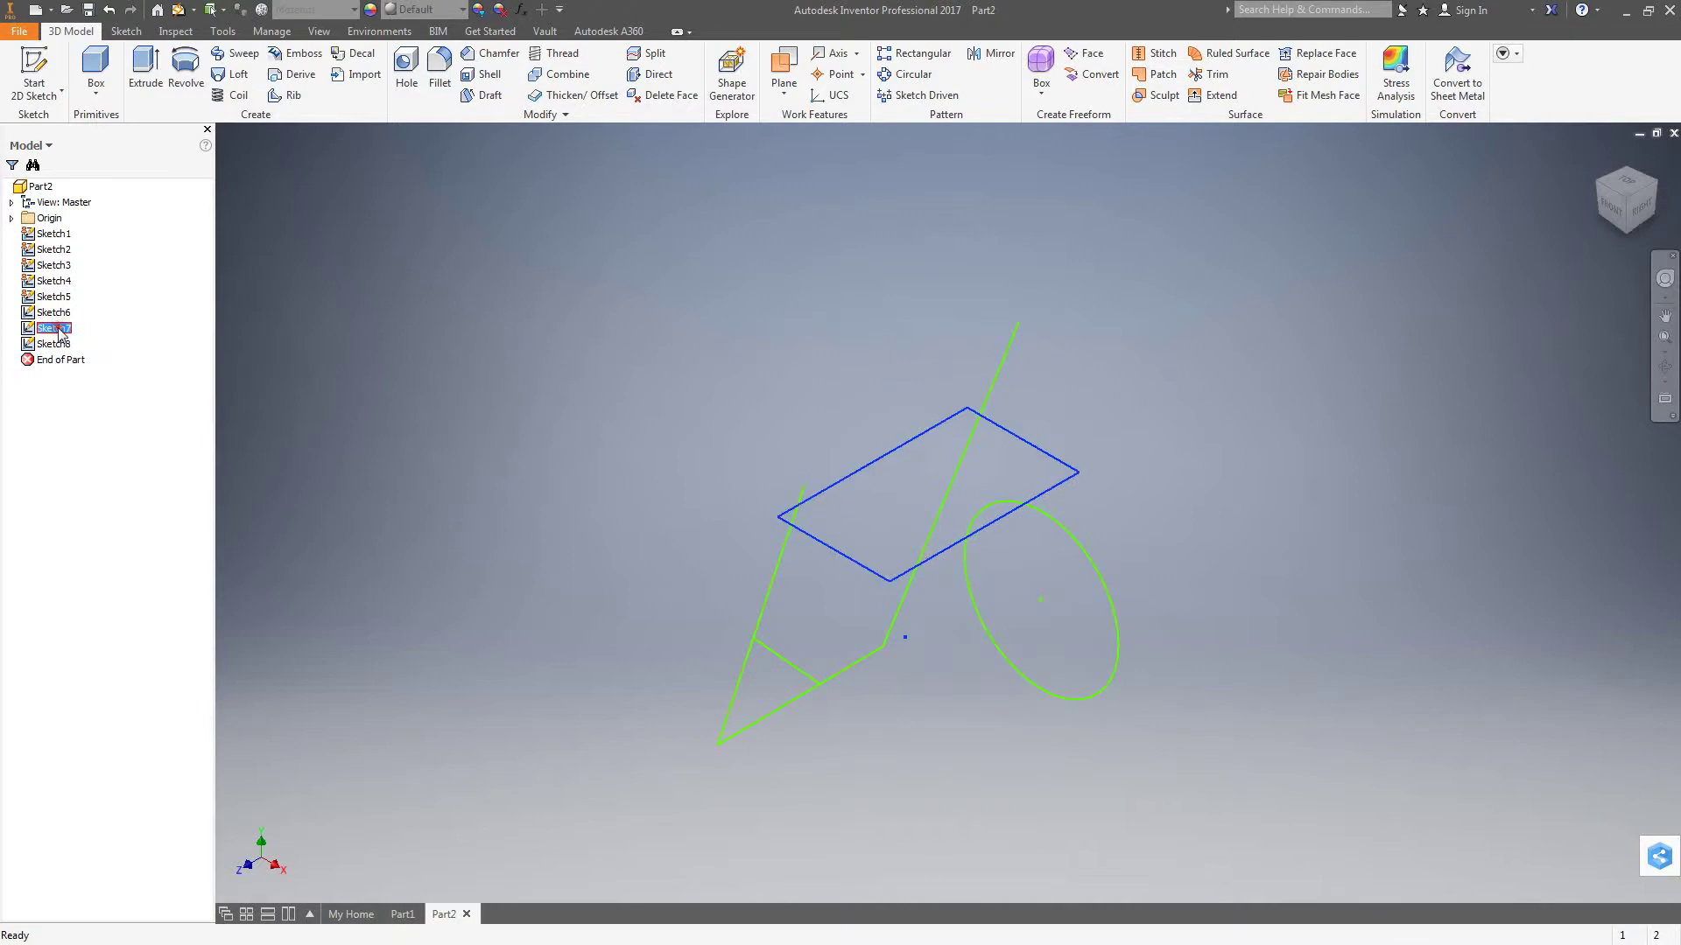
left_click(55, 313)
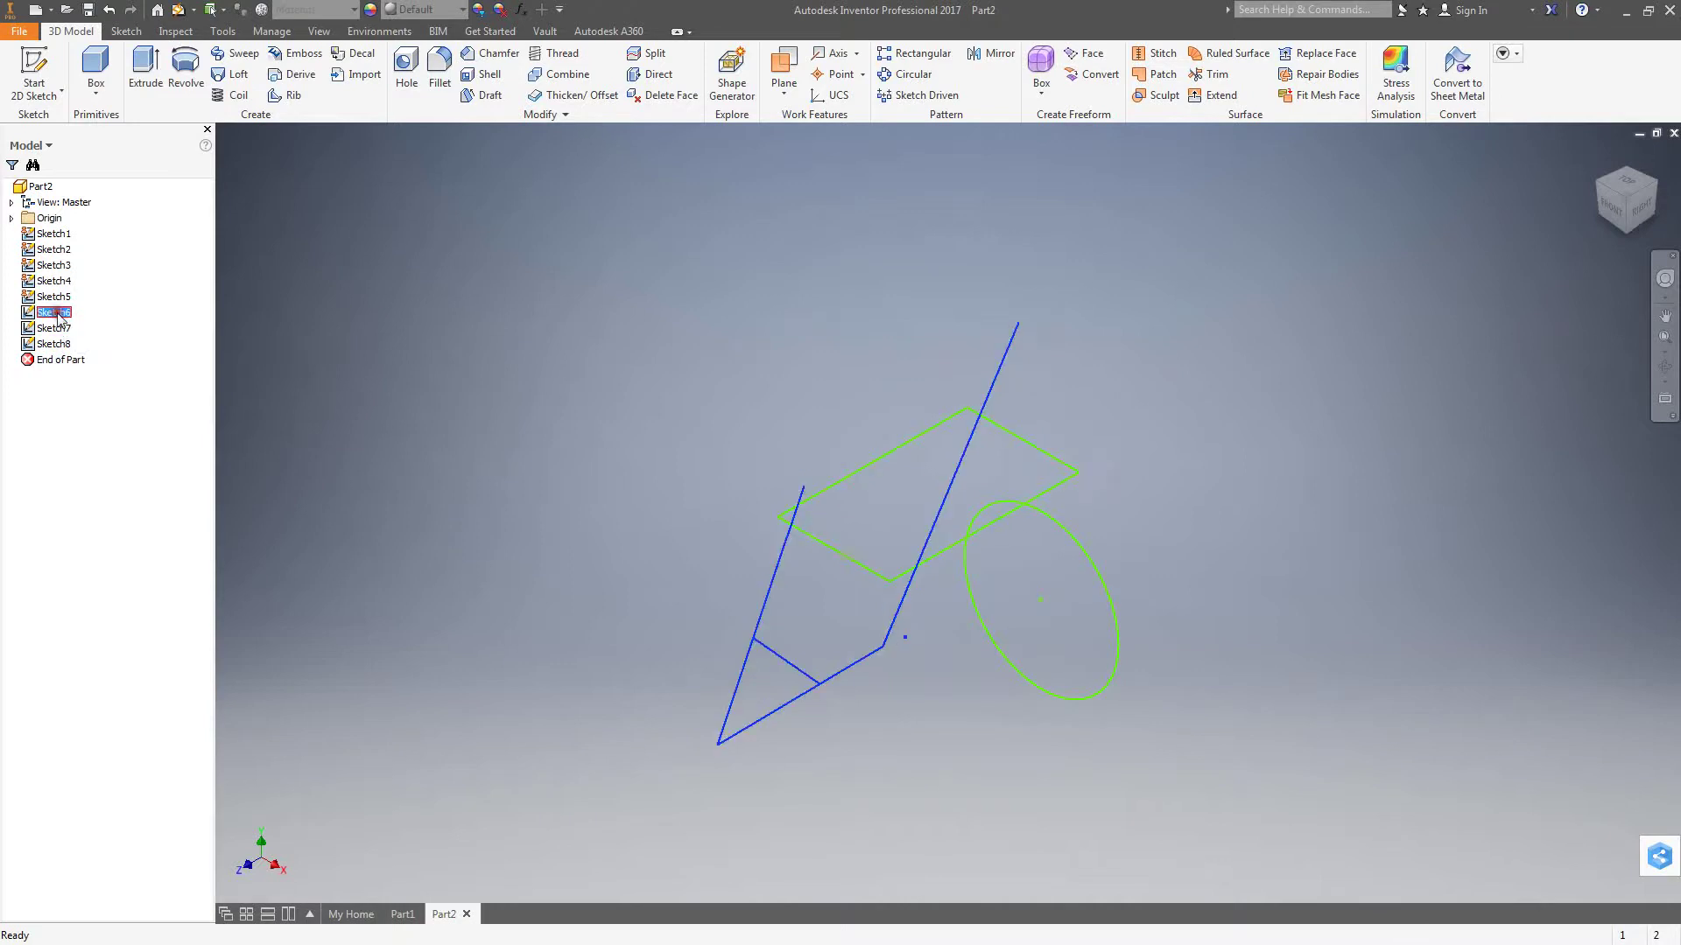
left_click(55, 298)
left_click(62, 281)
left_click(61, 266)
left_click(61, 251)
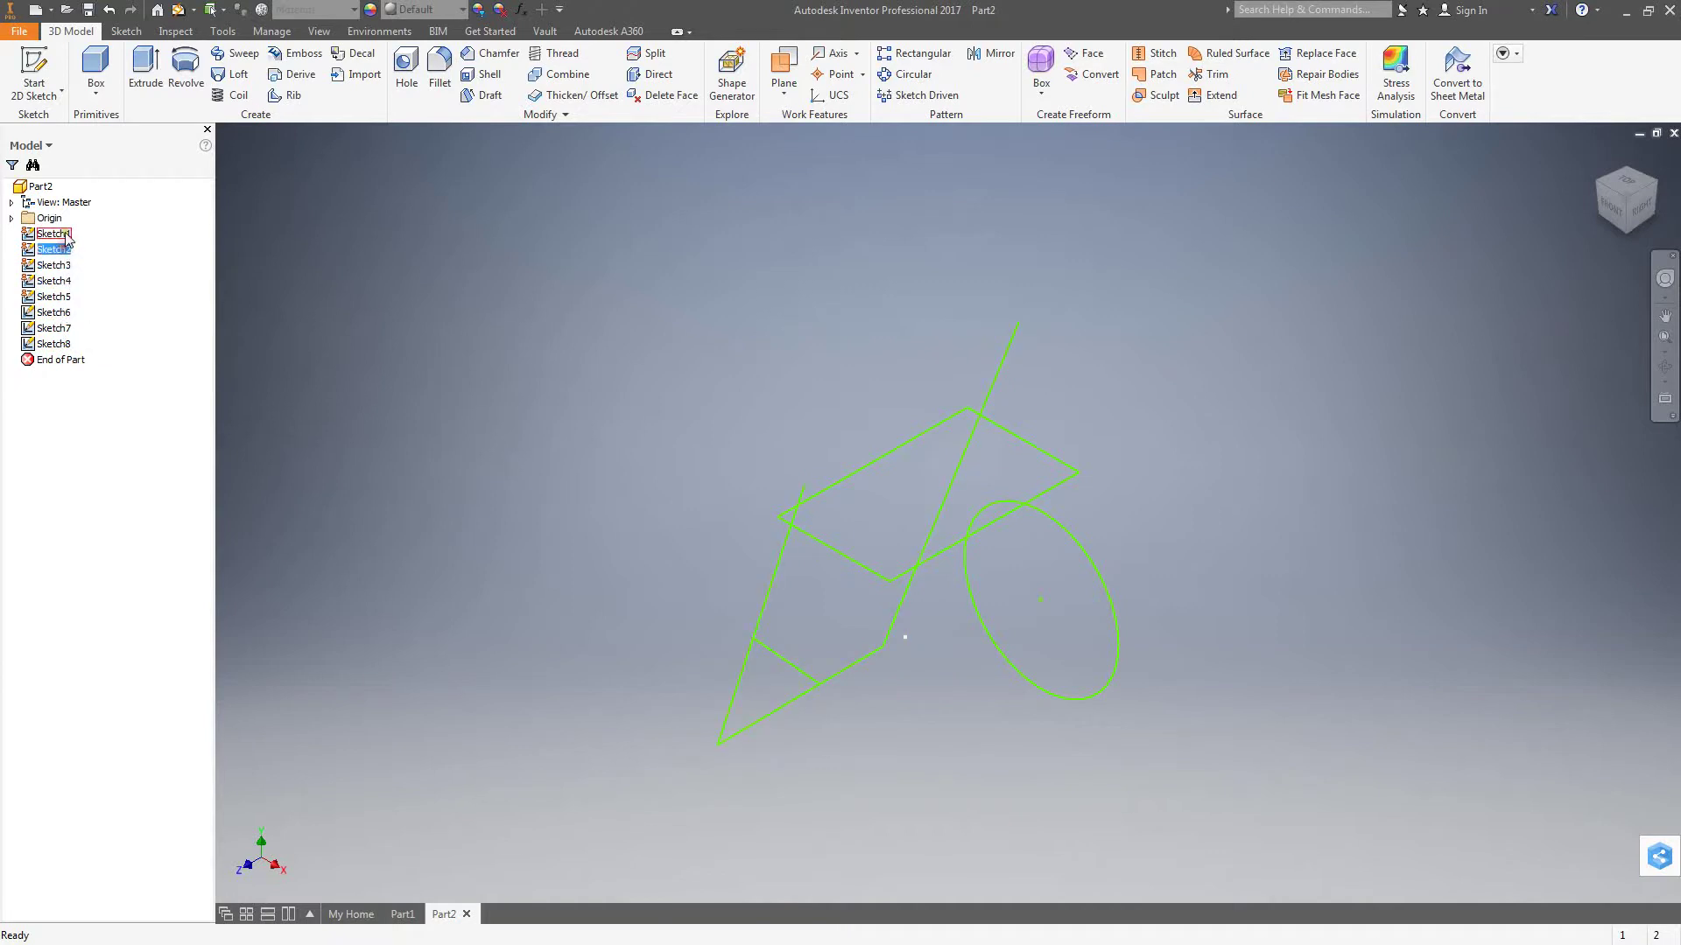
left_click(54, 234)
Open the rectangle's sketch for editing directly from its geometry, and leave it without making changes.
left_click(1002, 470)
left_click(949, 417)
left_click(1073, 476)
left_click(1070, 478)
double_click(1077, 527)
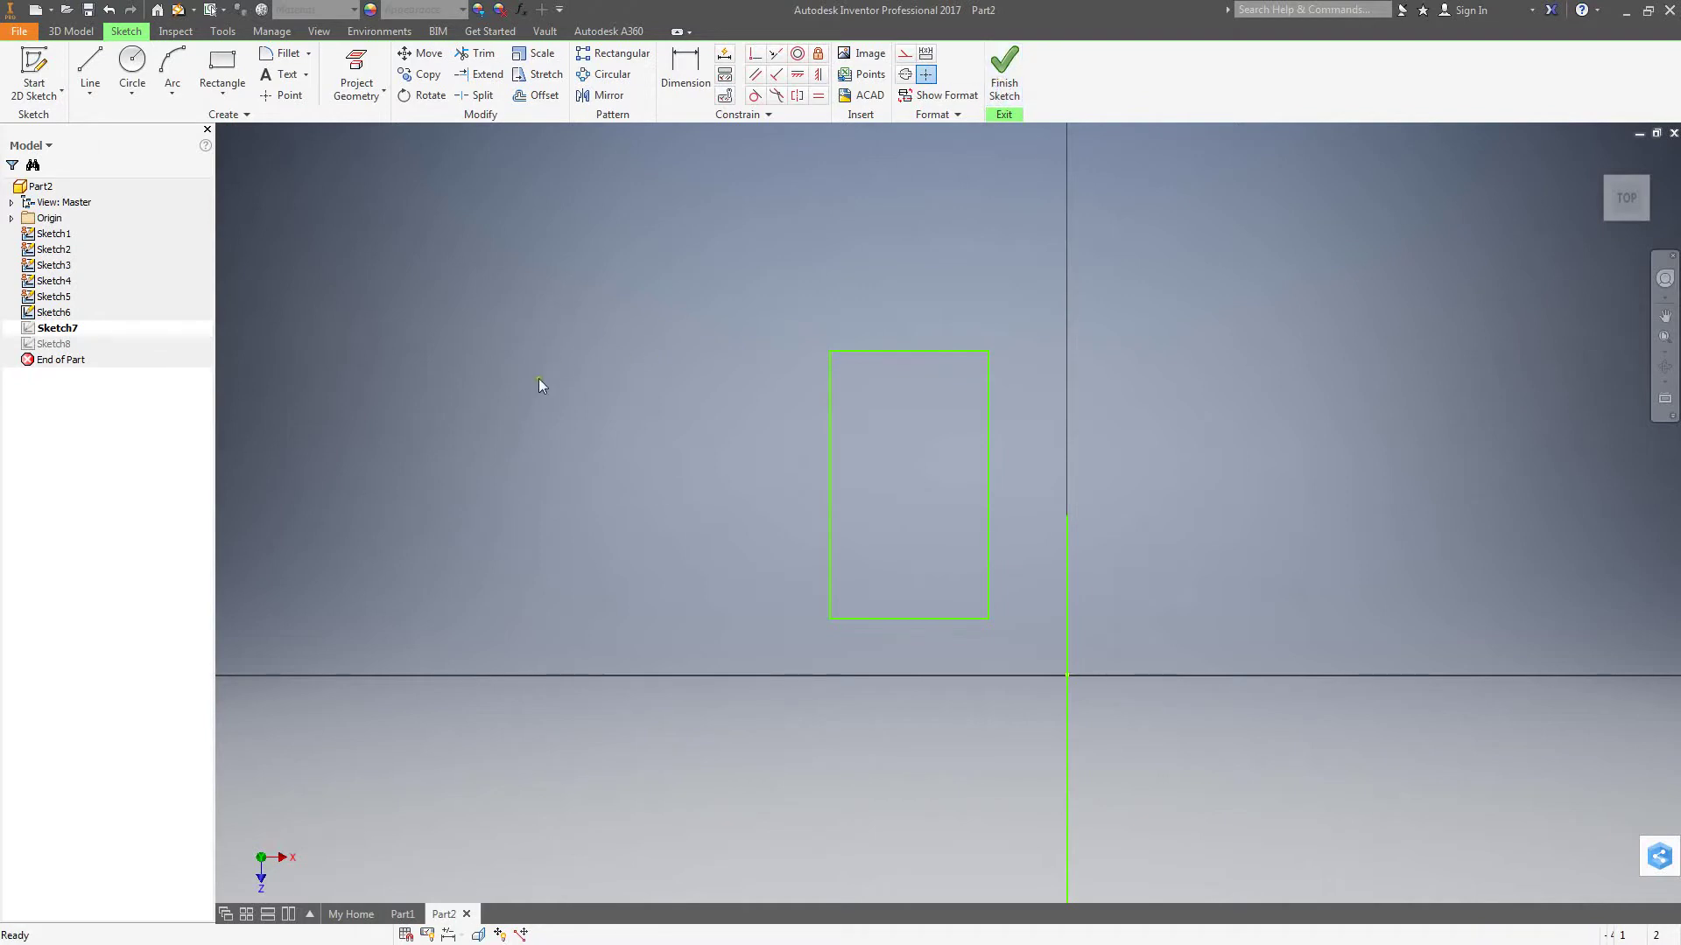
key("s")
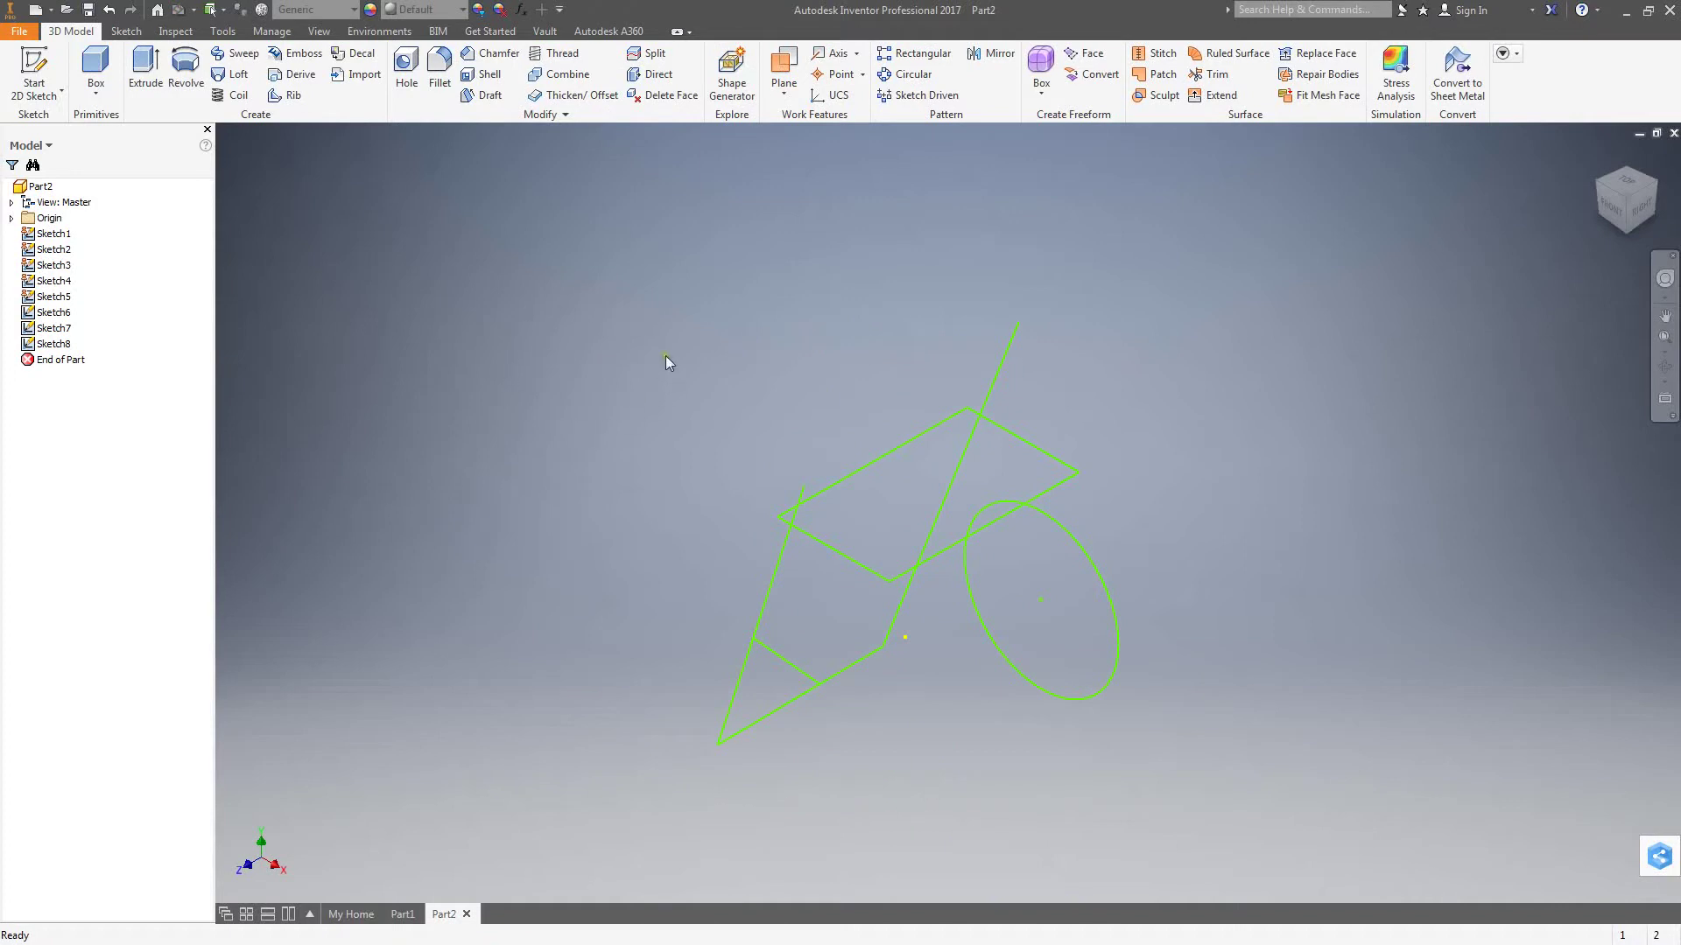
right_click_drag(571, 307, 593, 333)
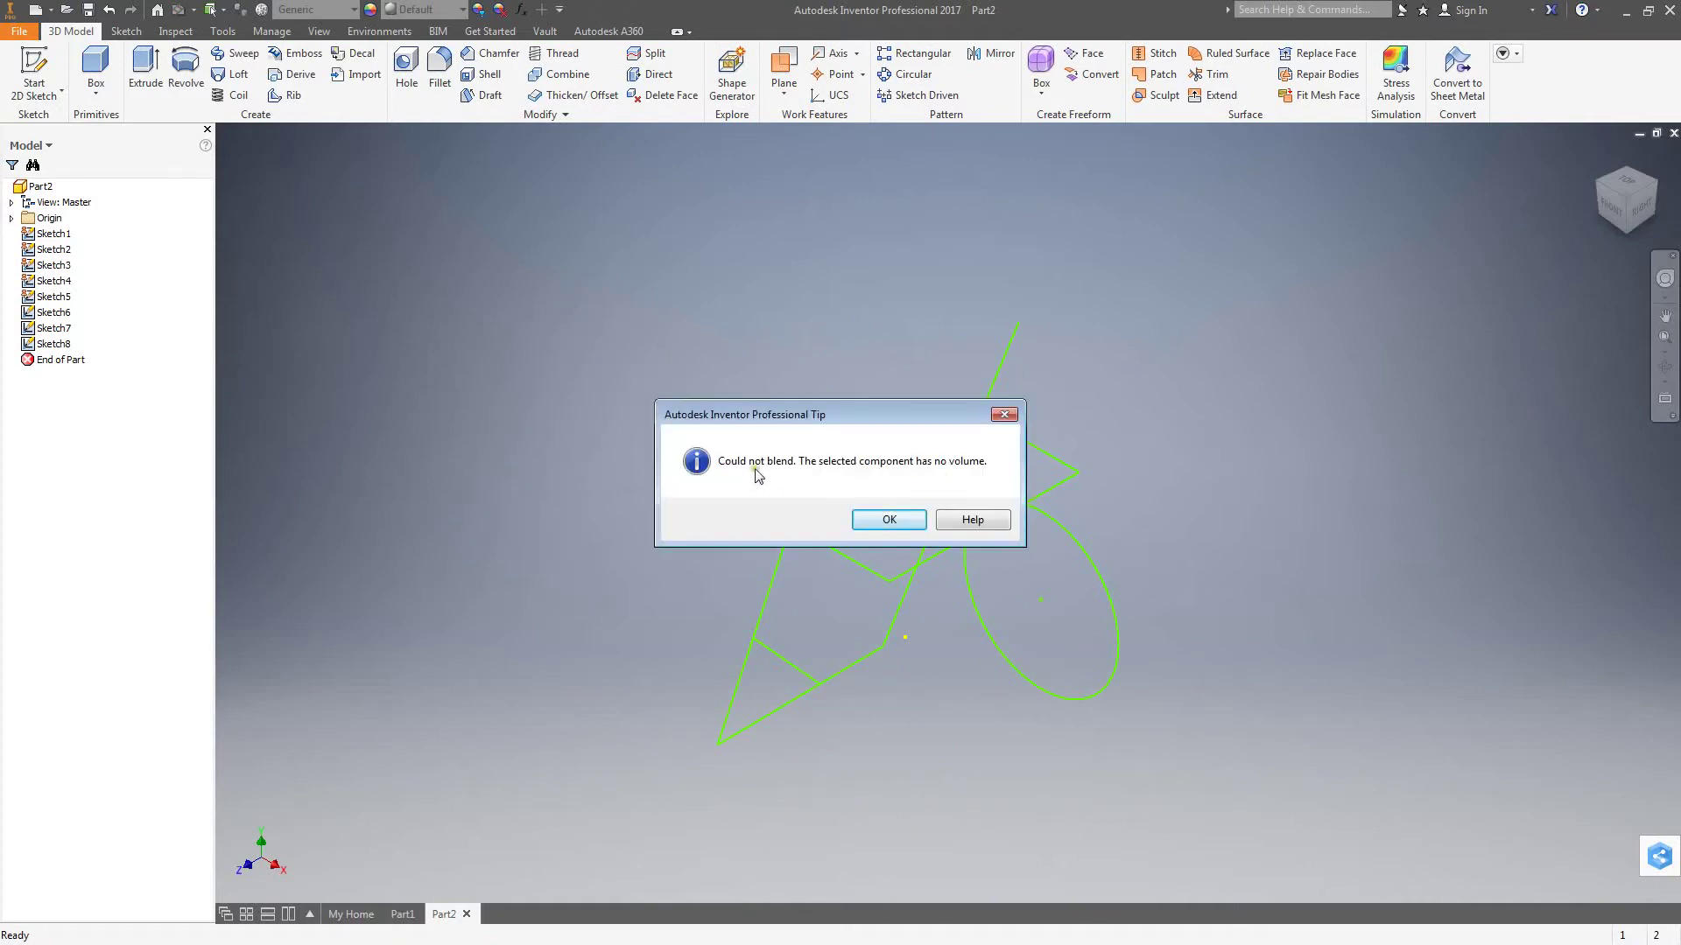
left_click(1006, 414)
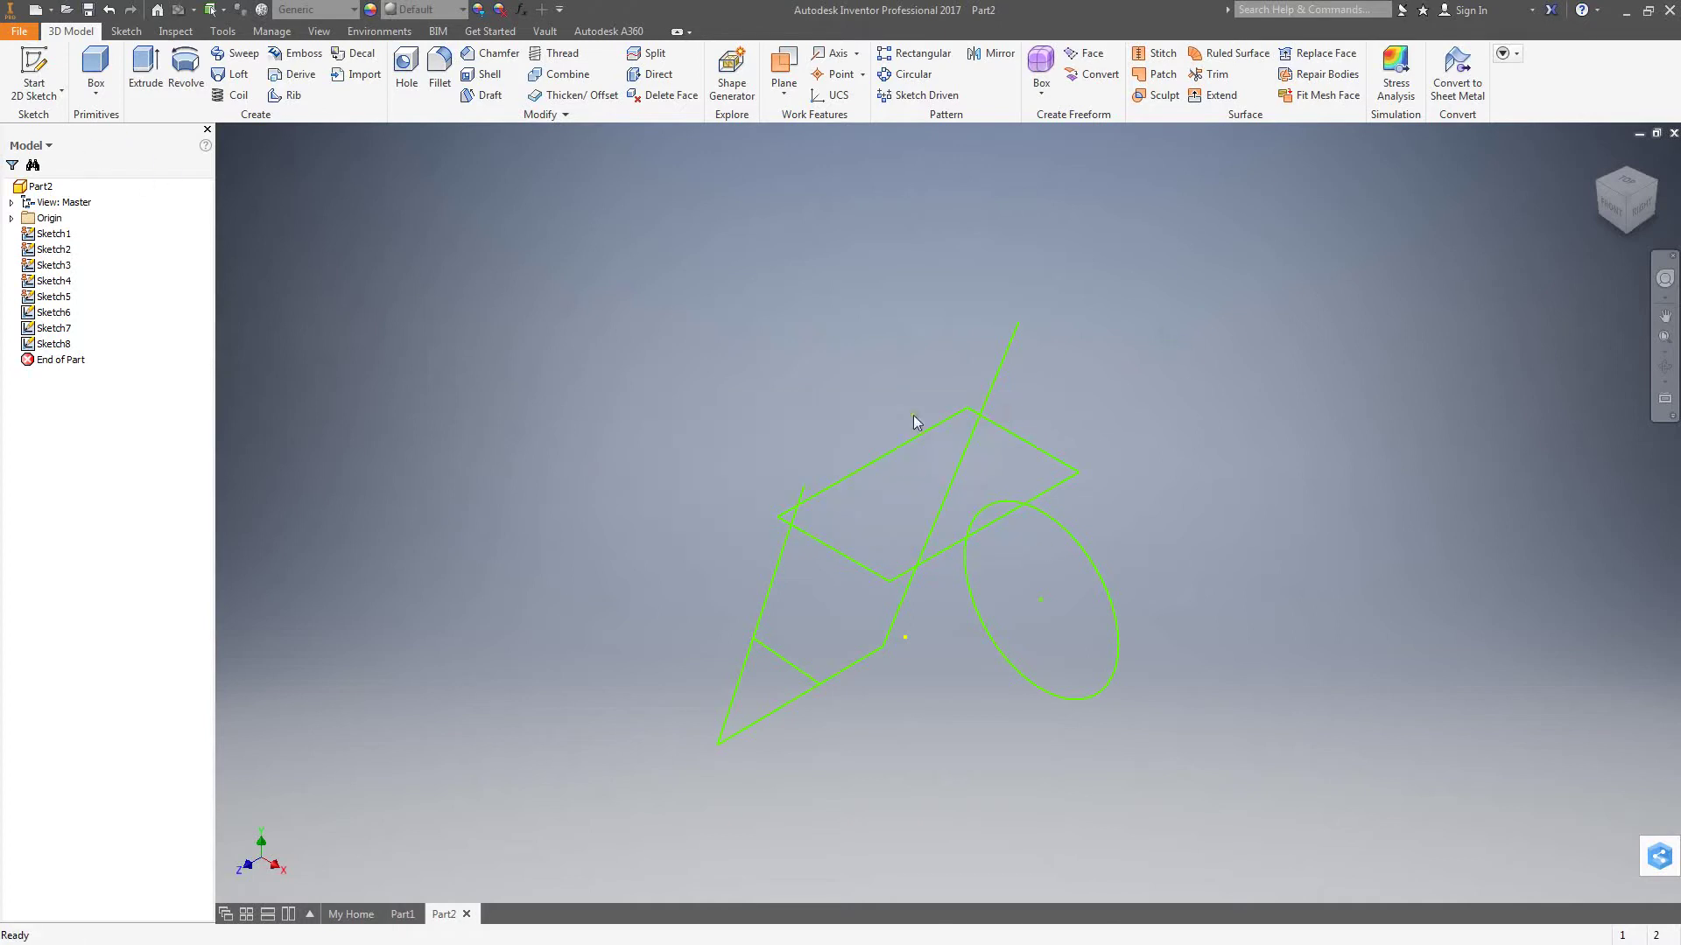
Reopen the rectangle's sketch, fillet the rectangle's upper-left corner with a 0.125 in radius, and finish the sketch.
left_click(958, 416)
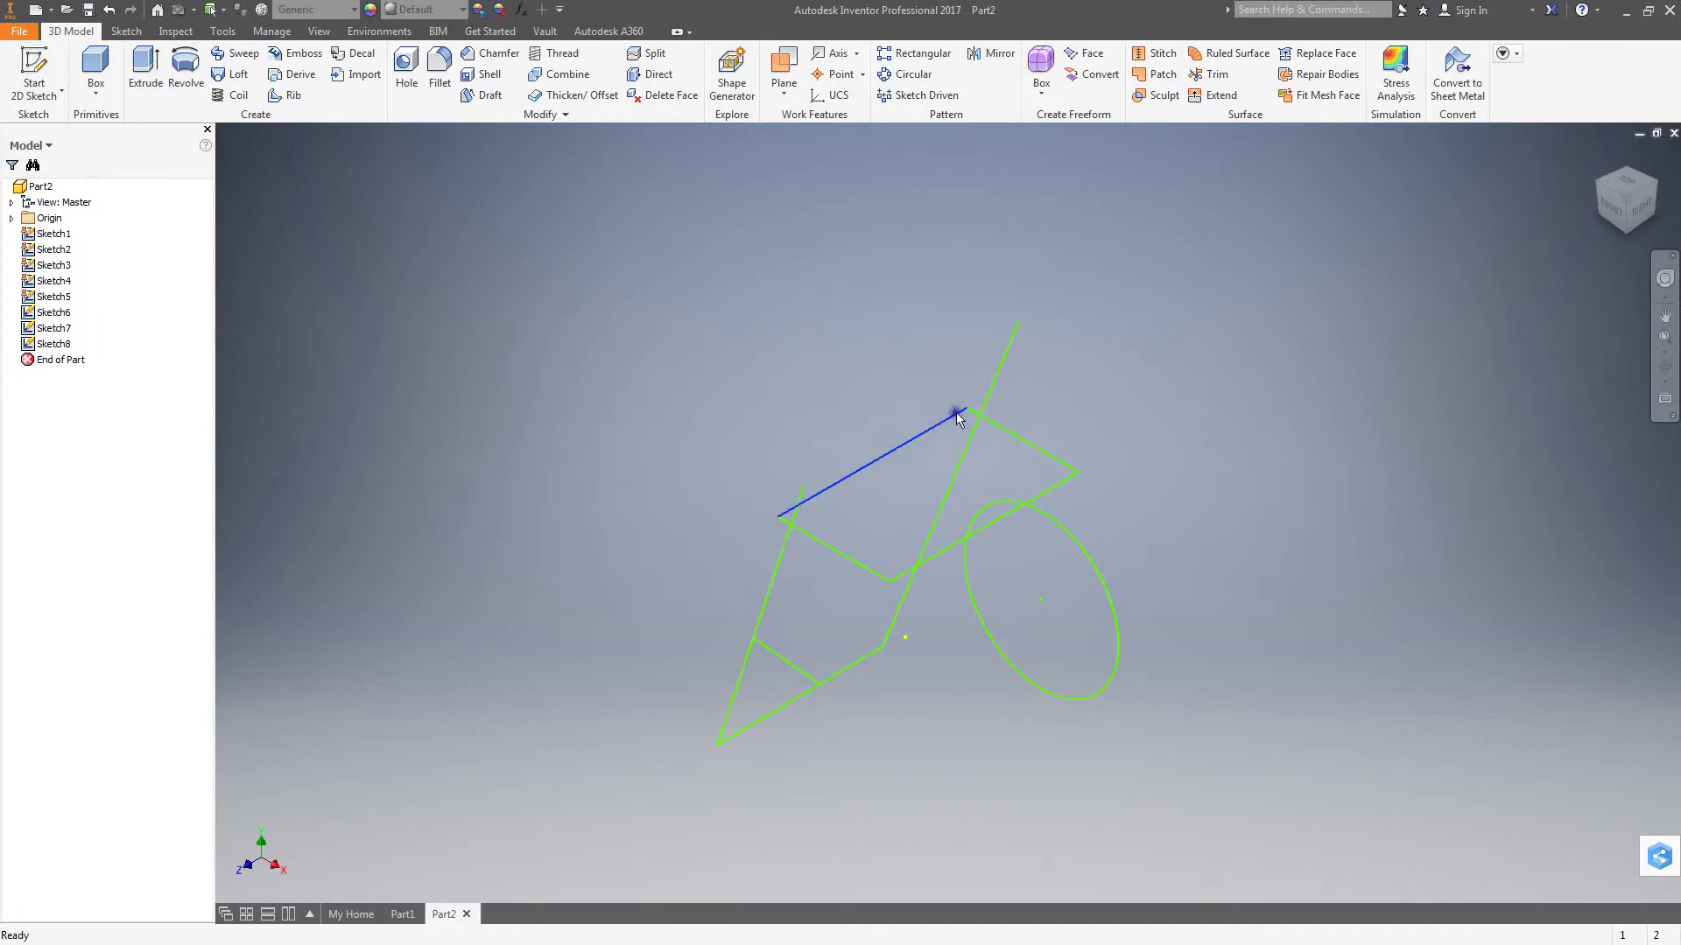
double_click(953, 464)
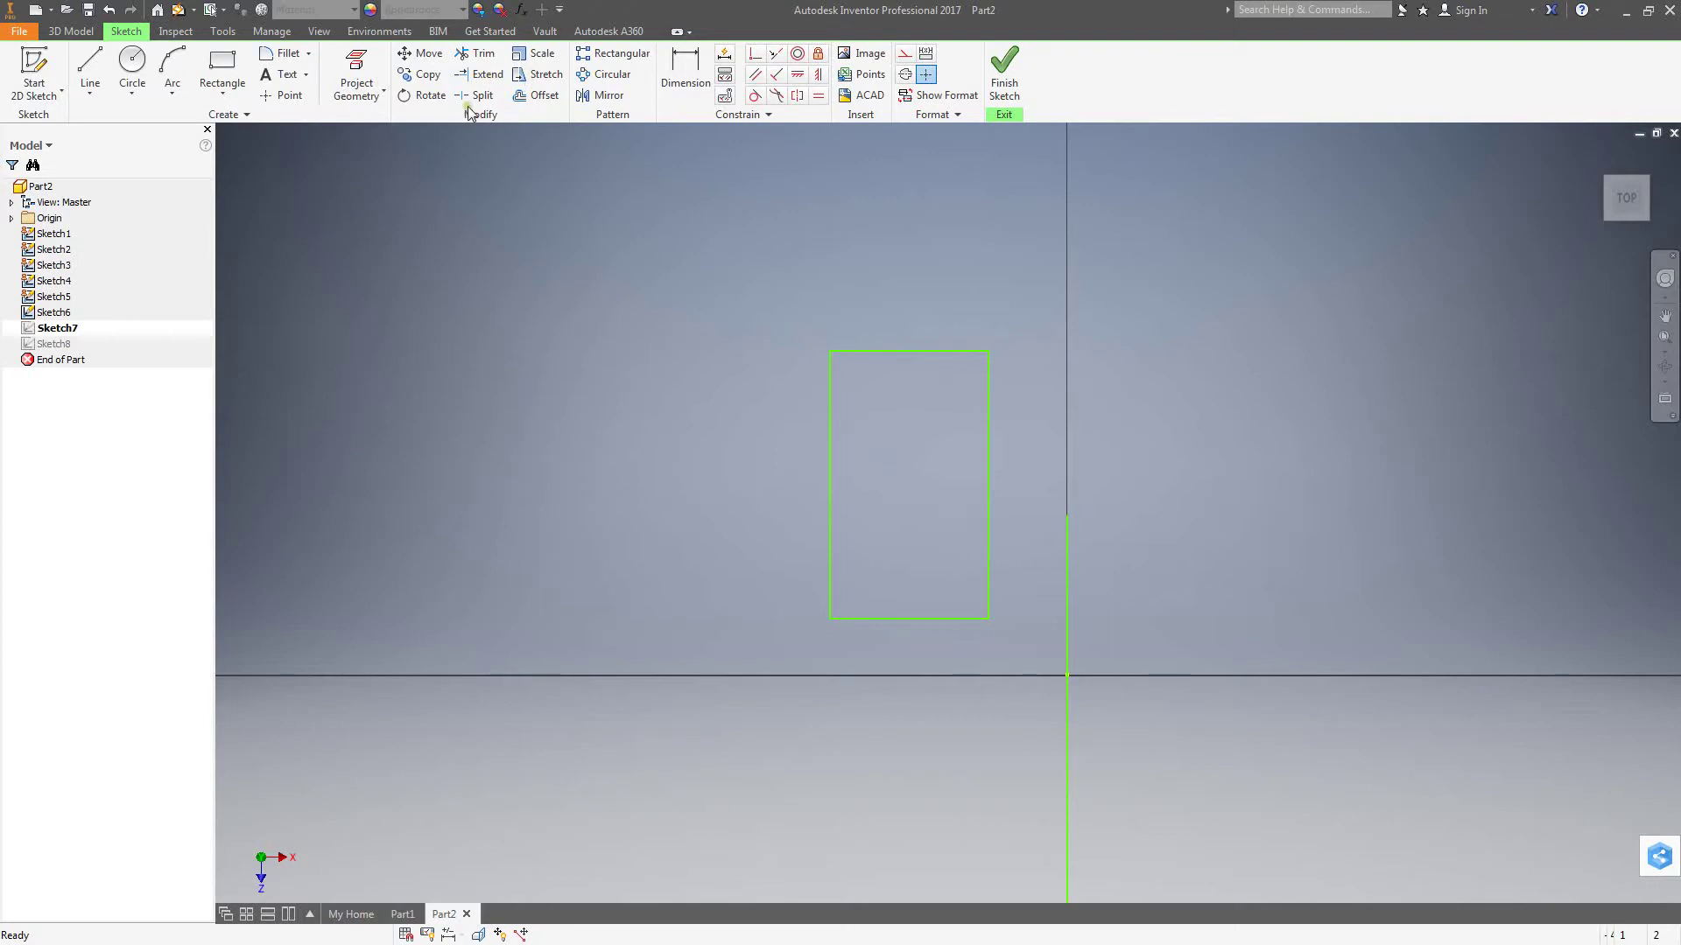
left_click(484, 54)
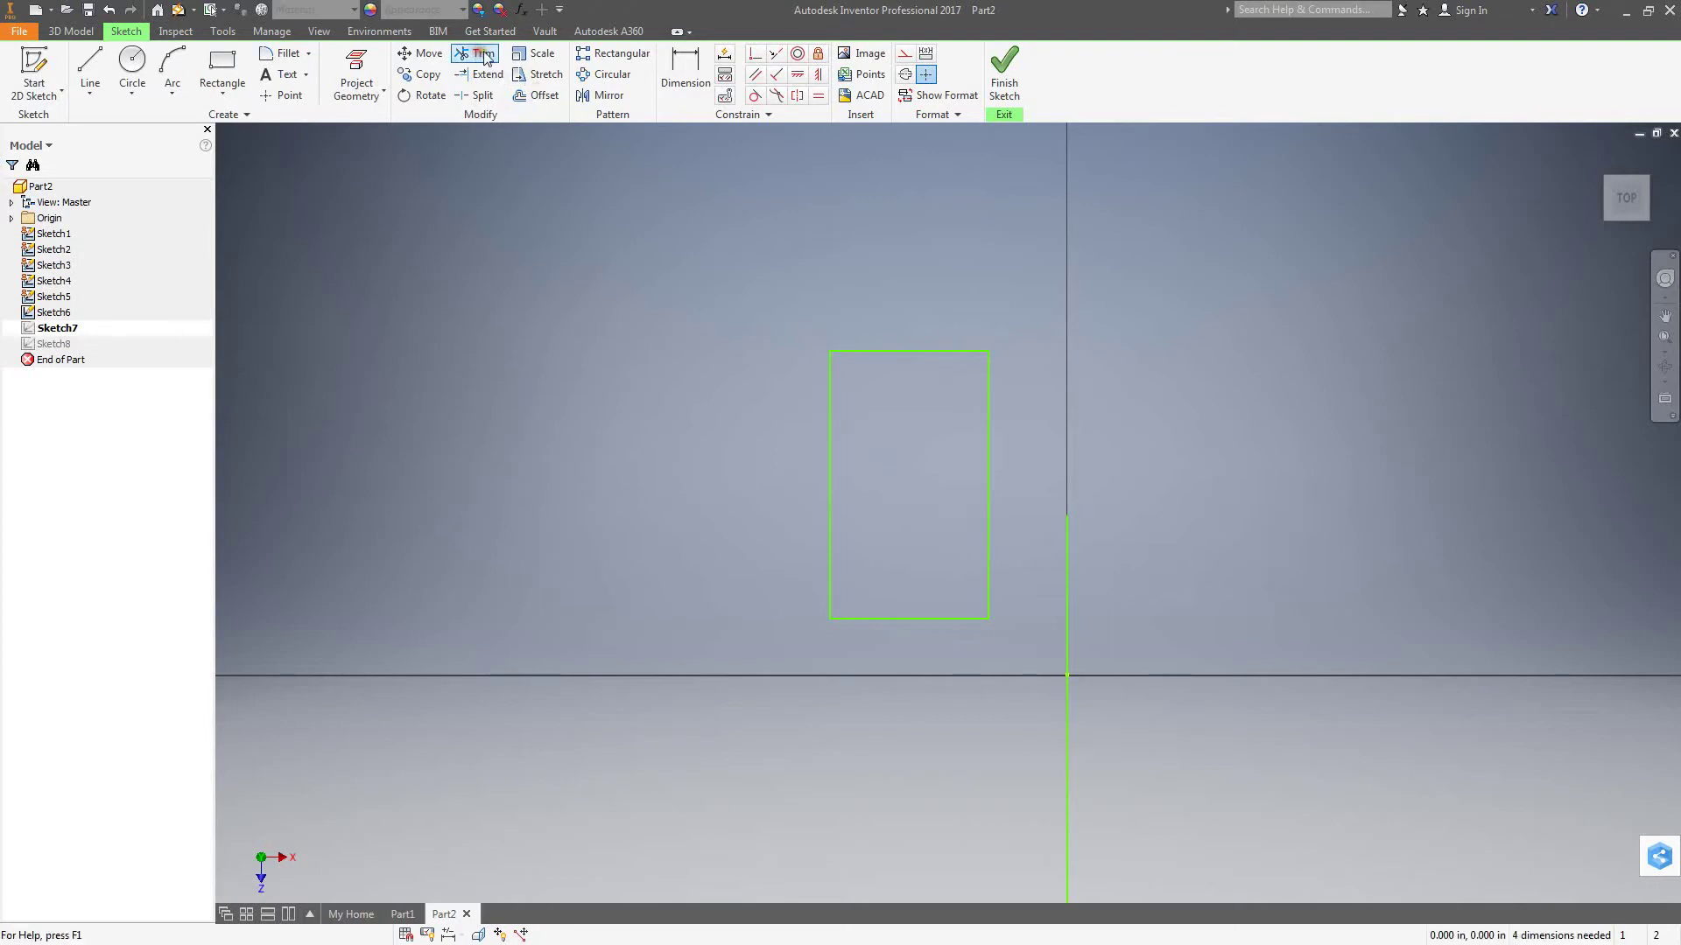
left_click(282, 53)
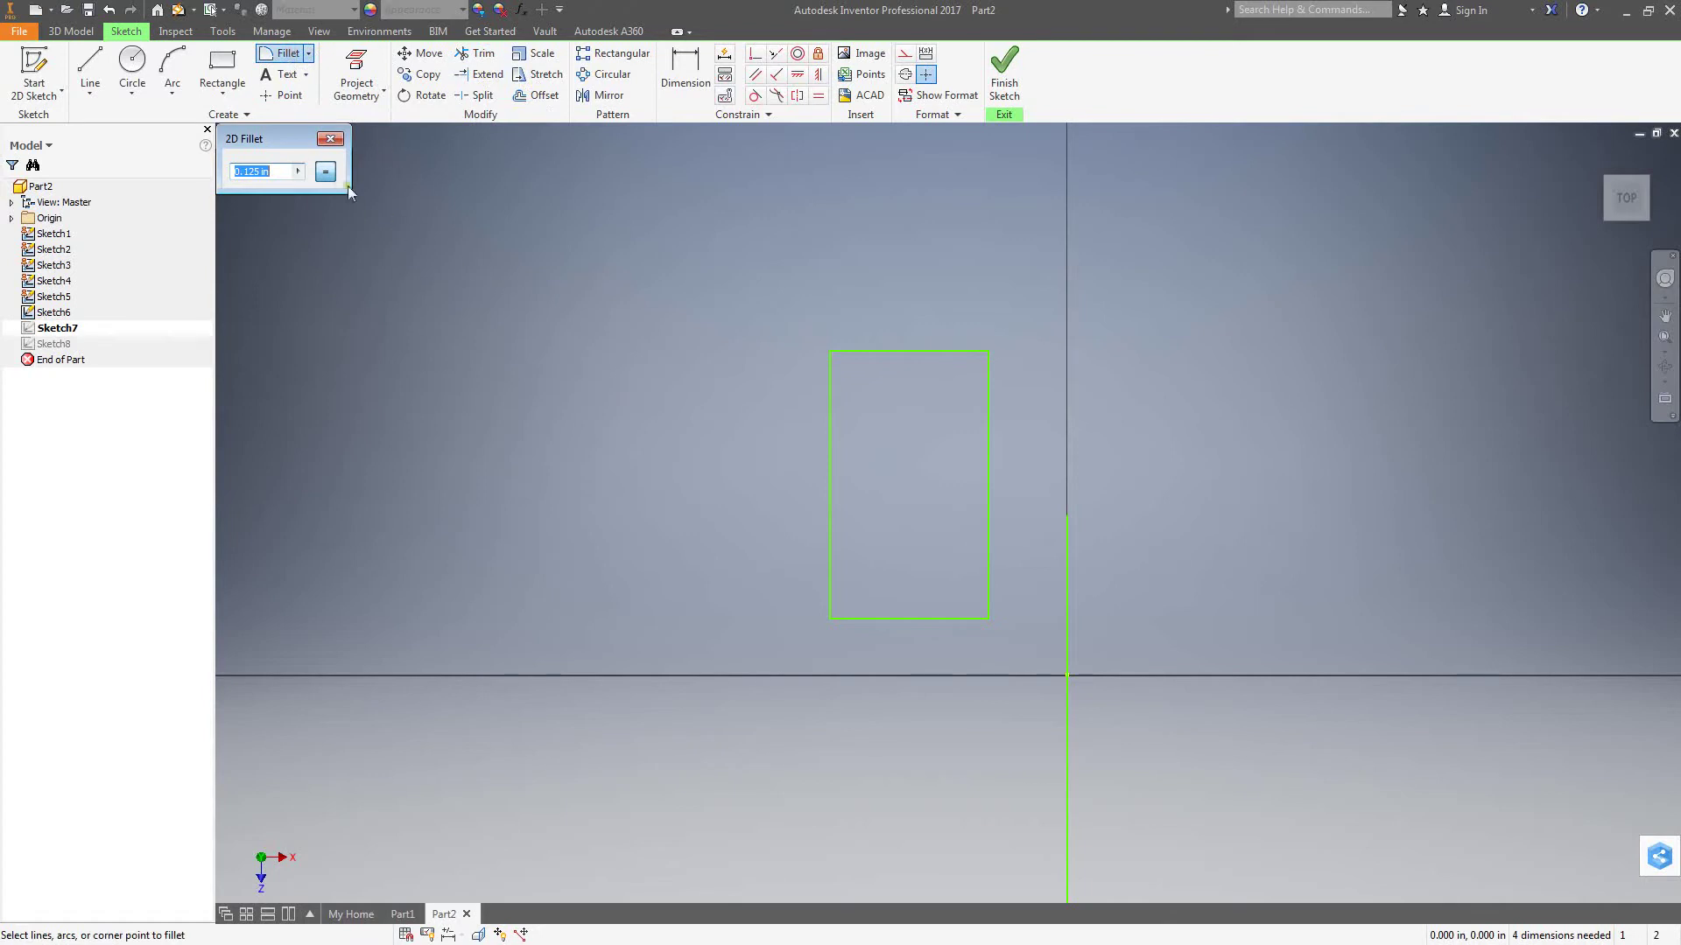
left_click(880, 350)
left_click(829, 408)
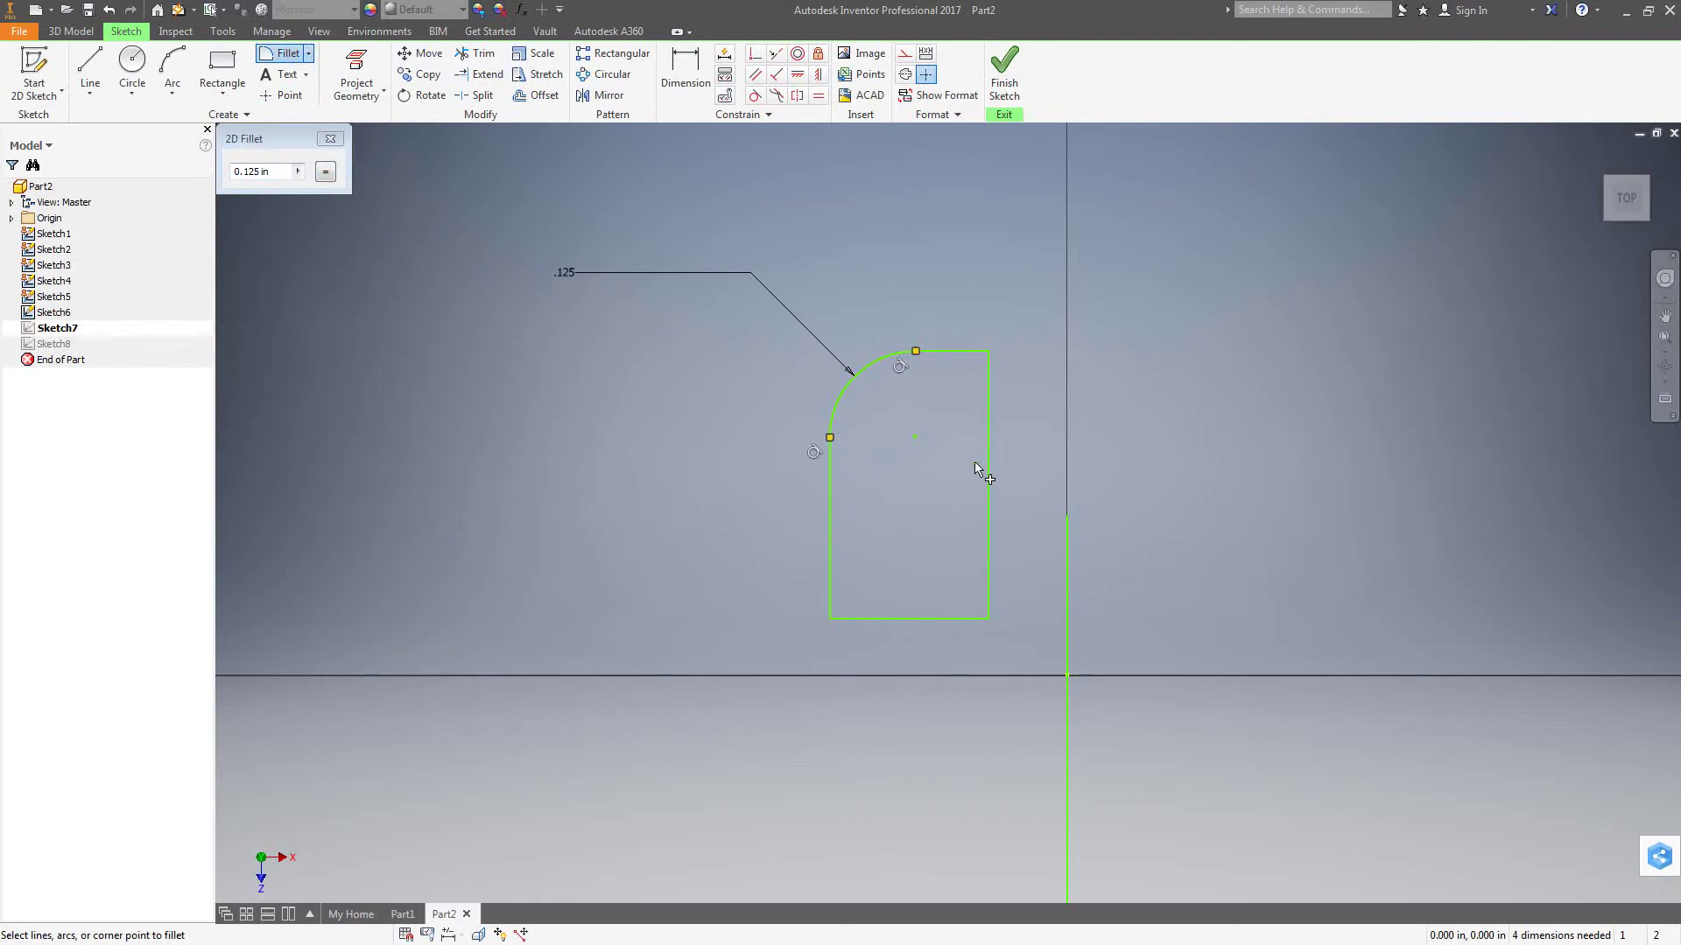
key("Escape")
left_click(1006, 79)
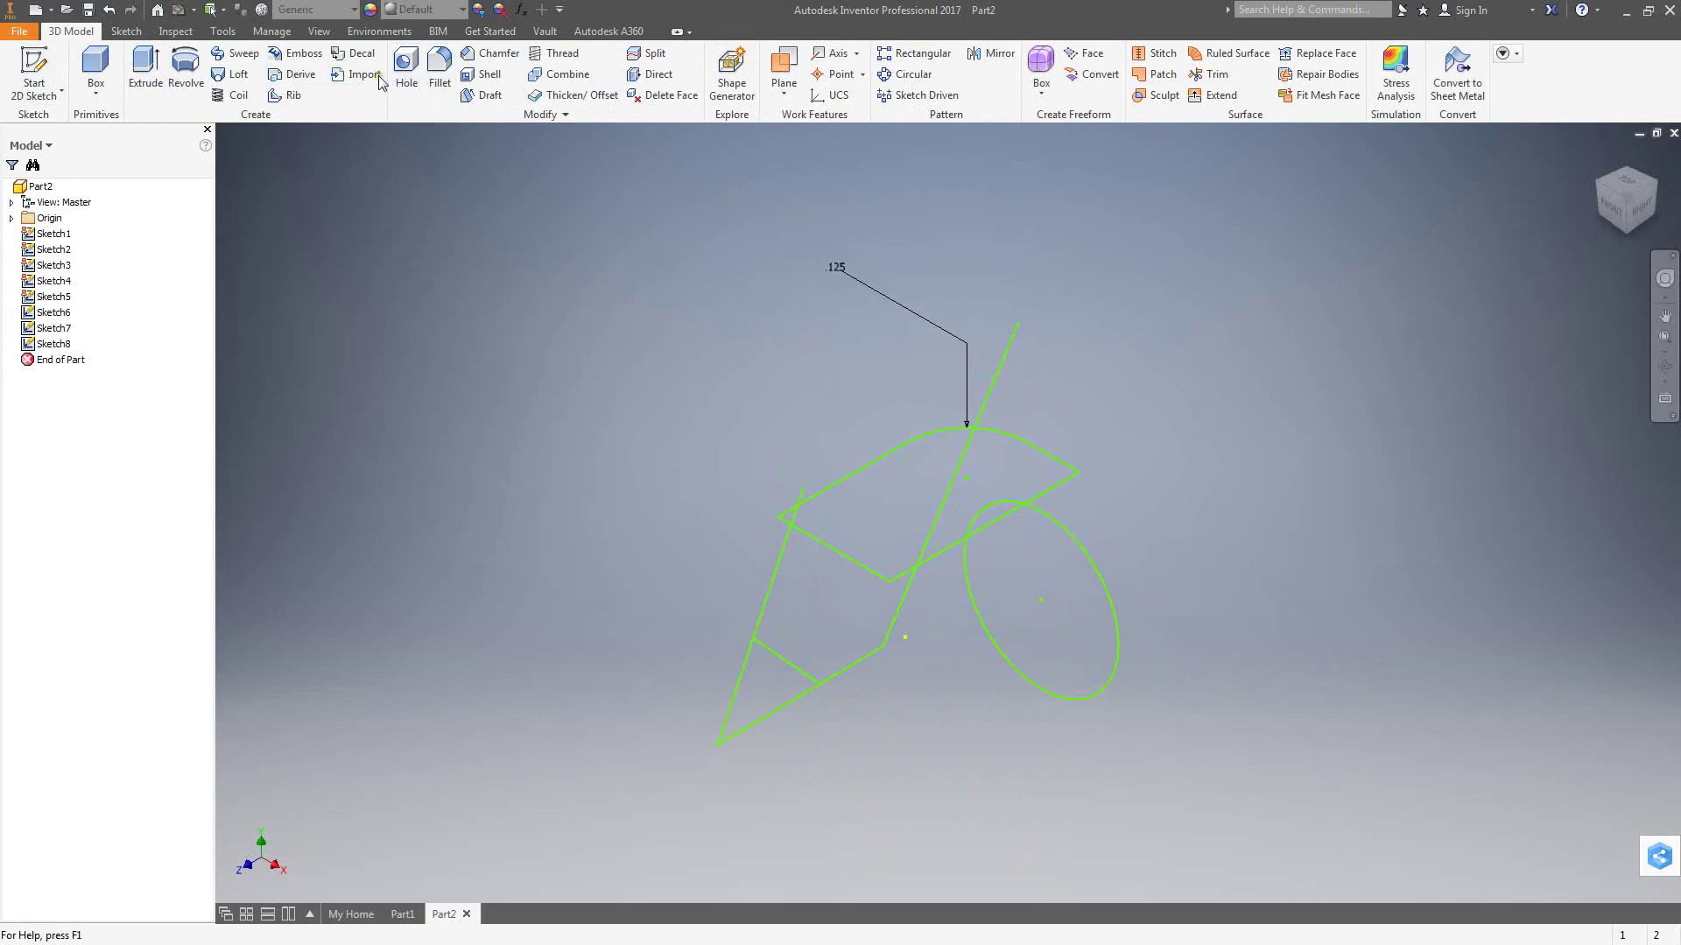
Start a new 2D sketch on the vertical YZ plane.
left_click(54, 92)
left_click(59, 127)
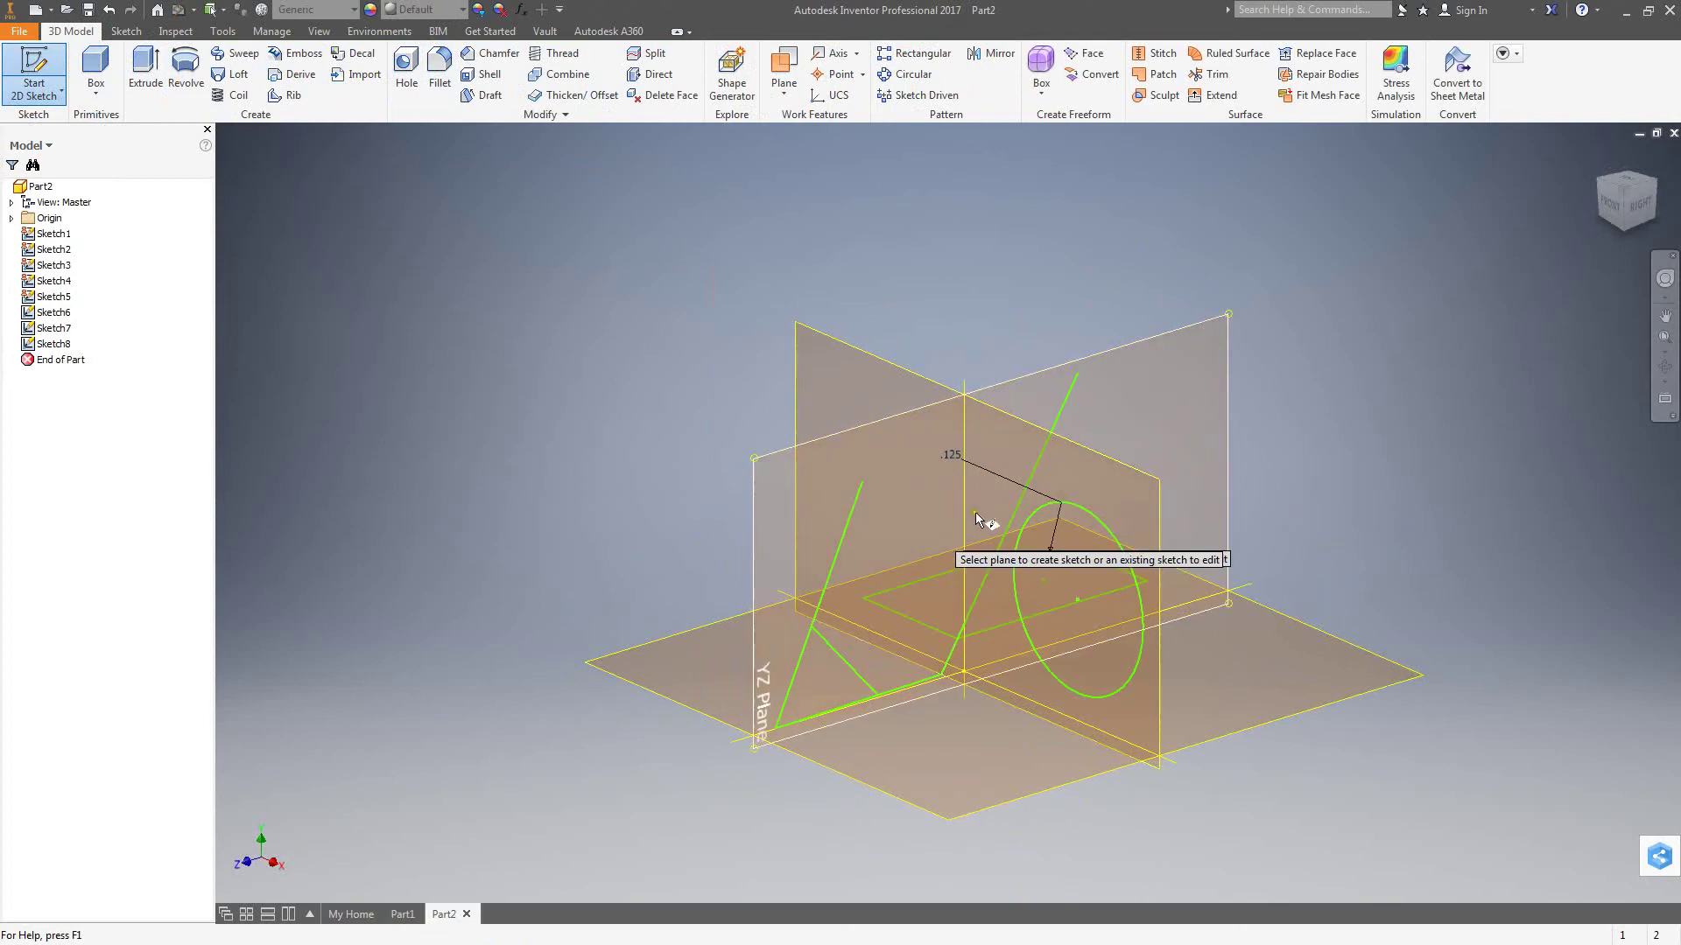
left_click(849, 455)
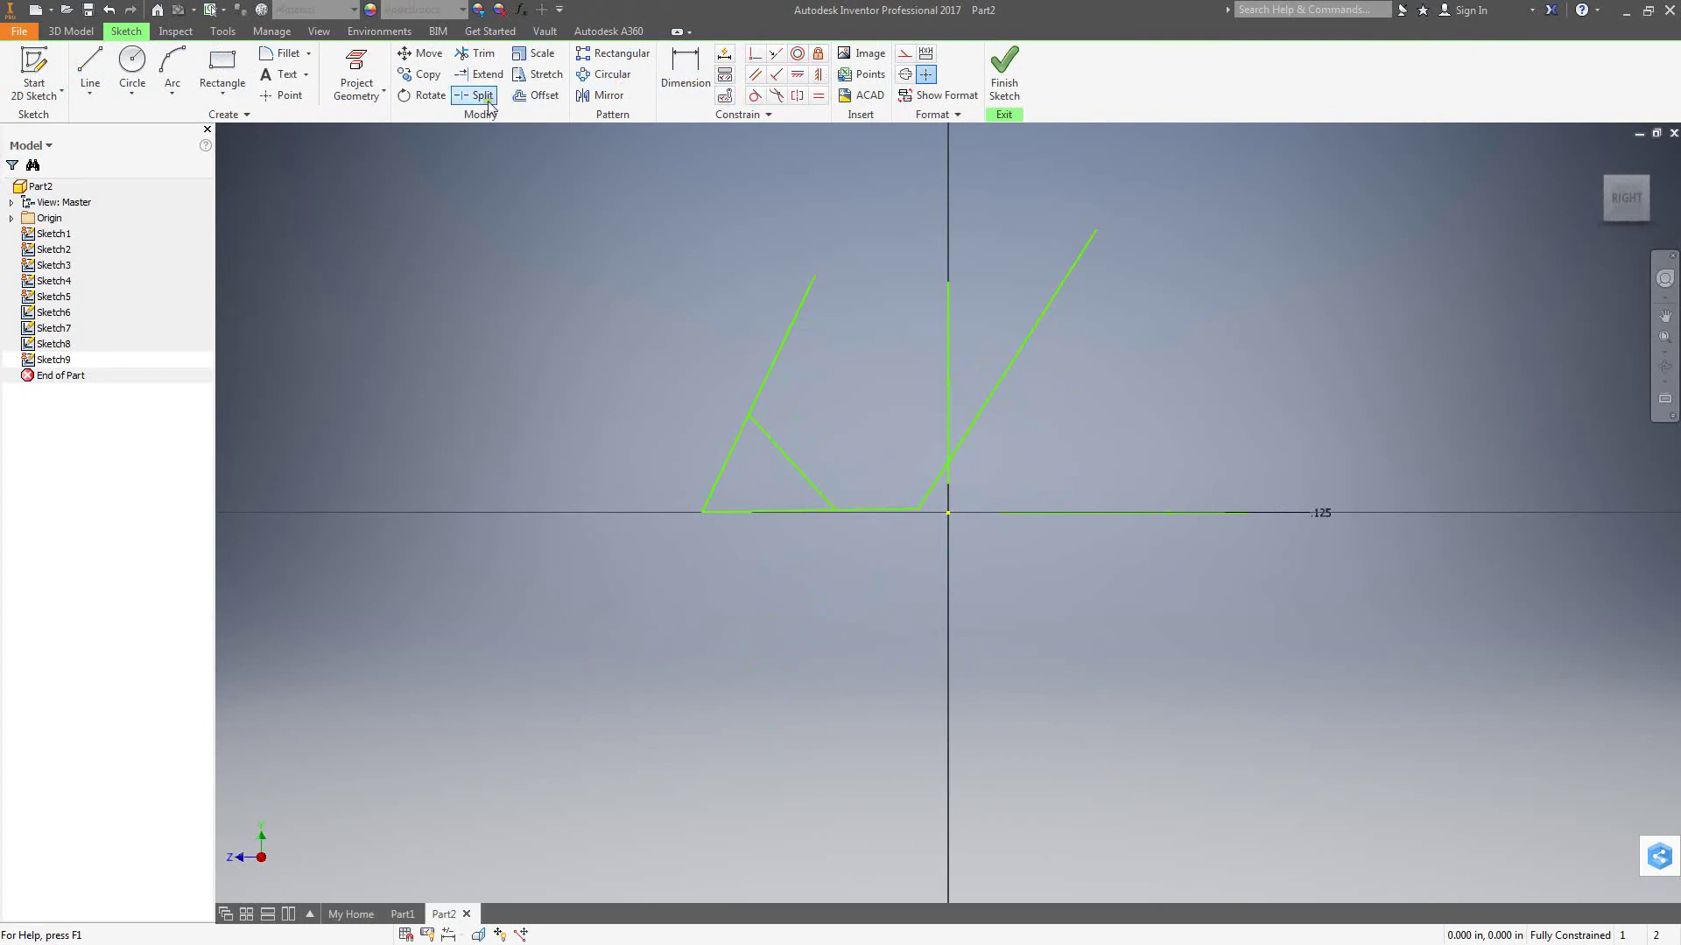
left_click(380, 93)
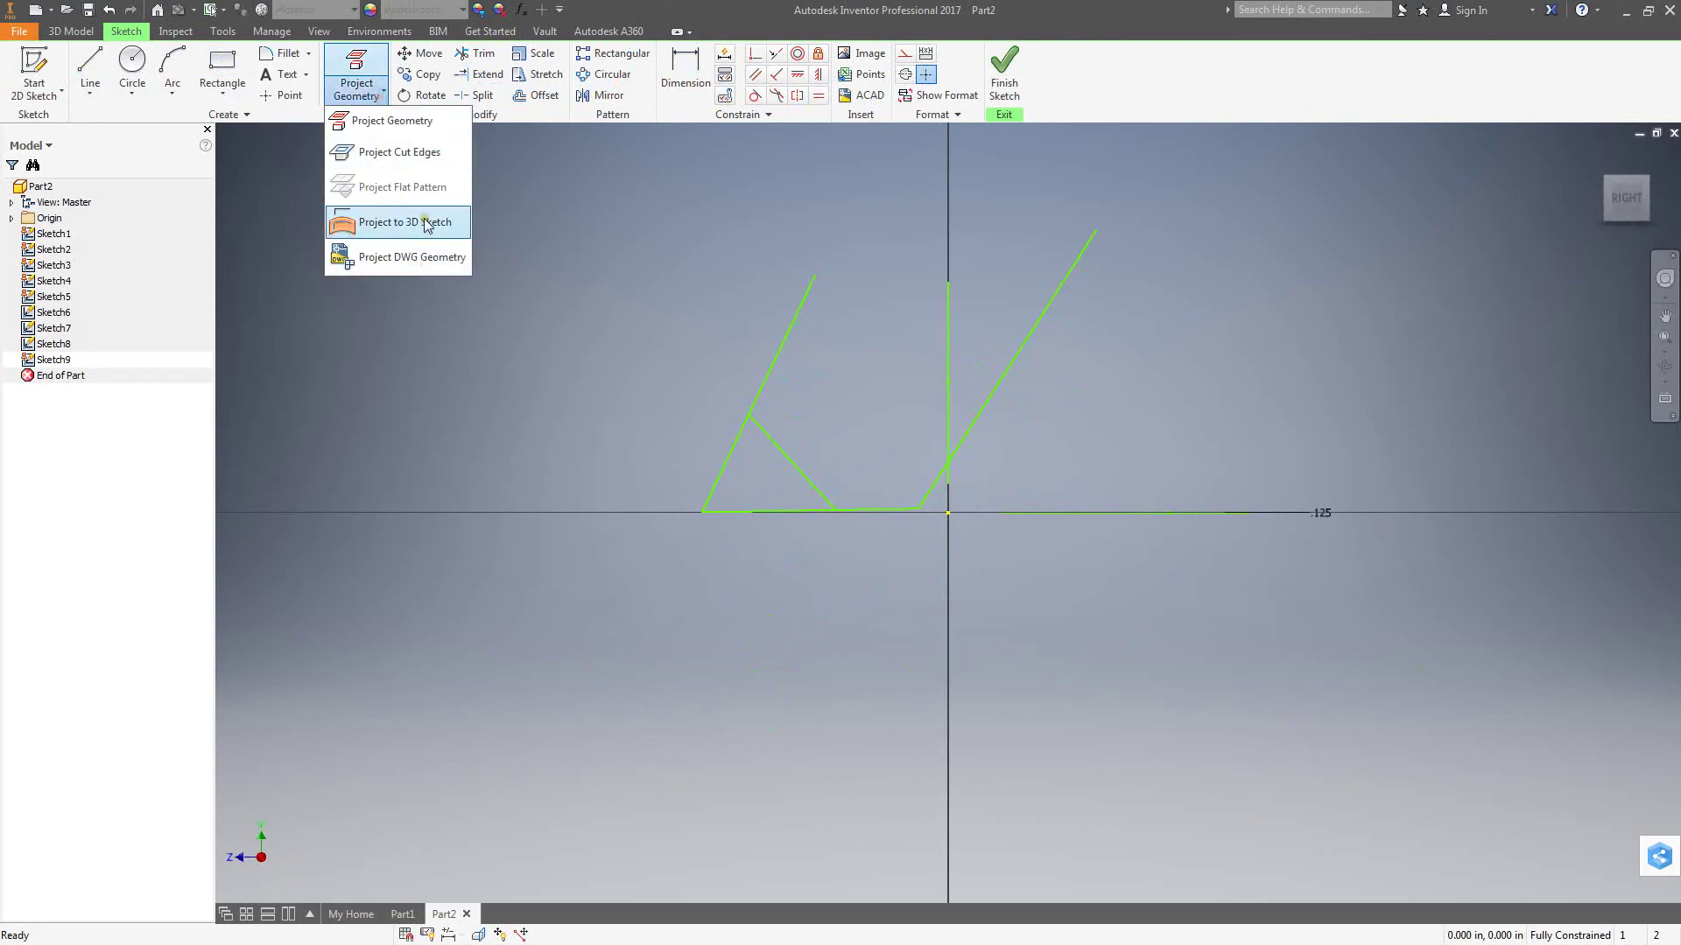
left_click(249, 189)
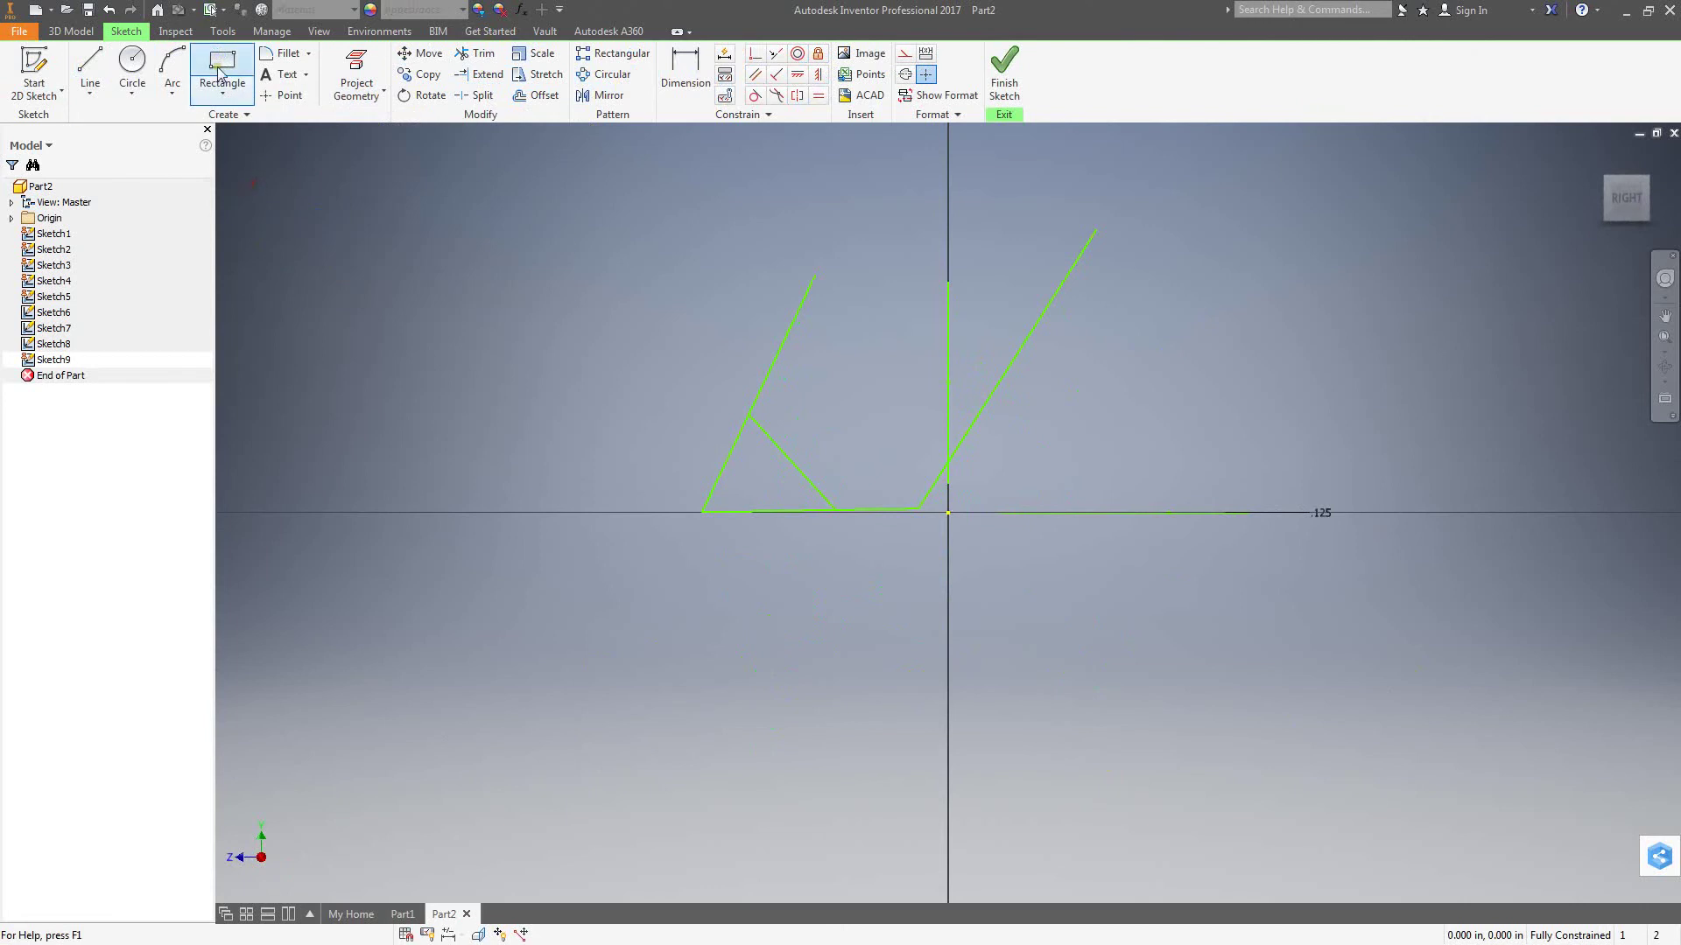